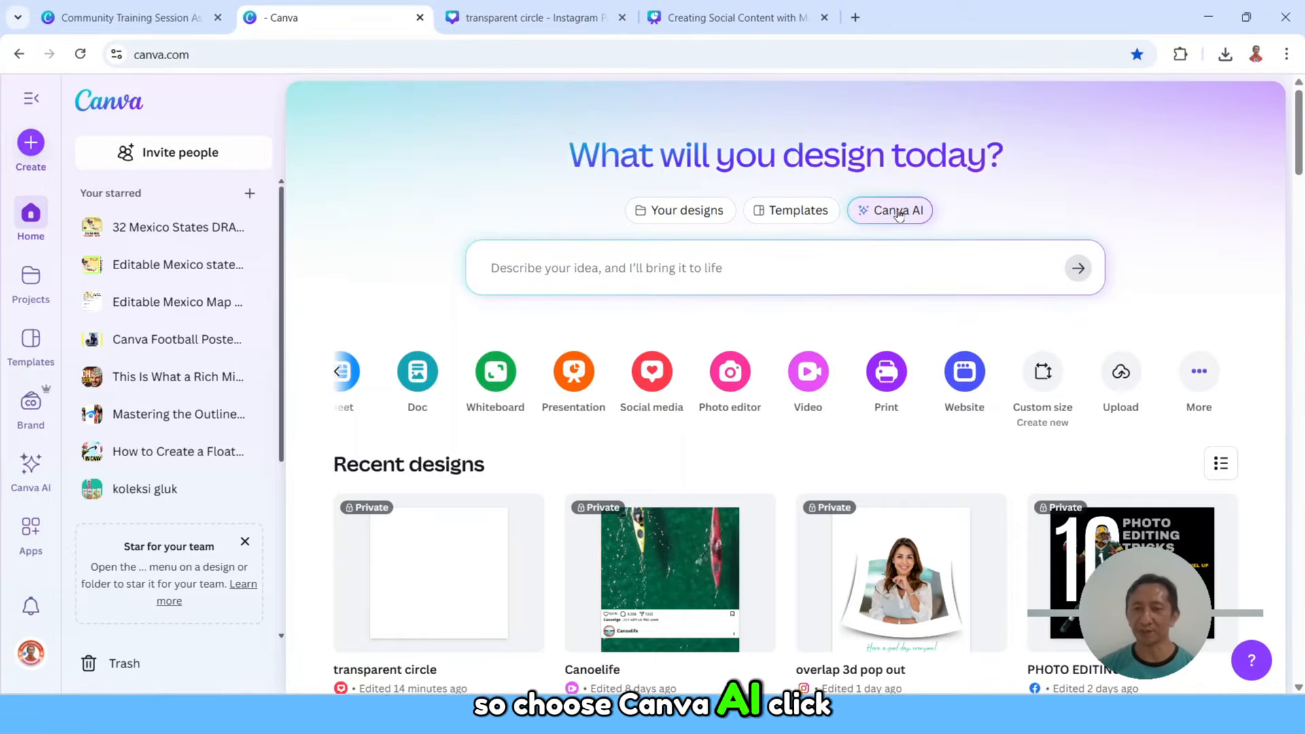
Step: Start a Canva AI chat with the prompt "instagram post for coffee shop"
left_click(898, 212)
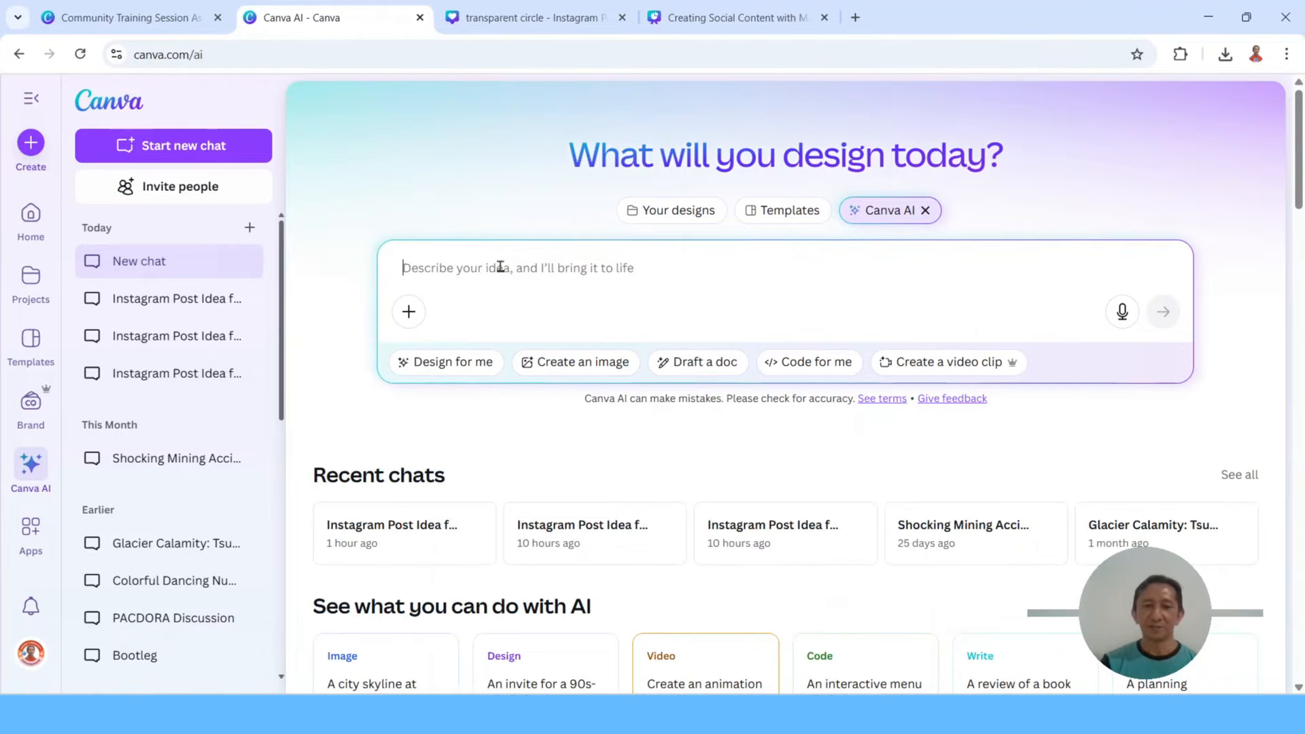
type("insta")
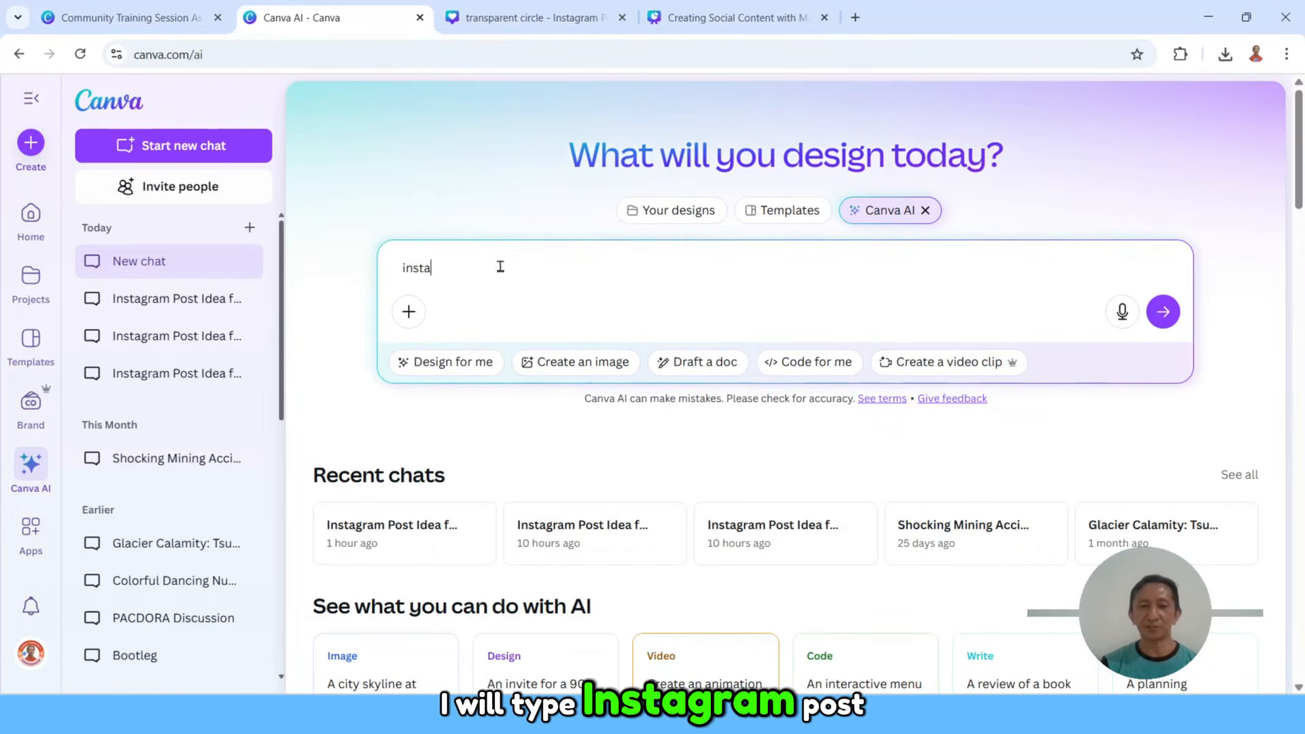
type("gram post for coffee shop")
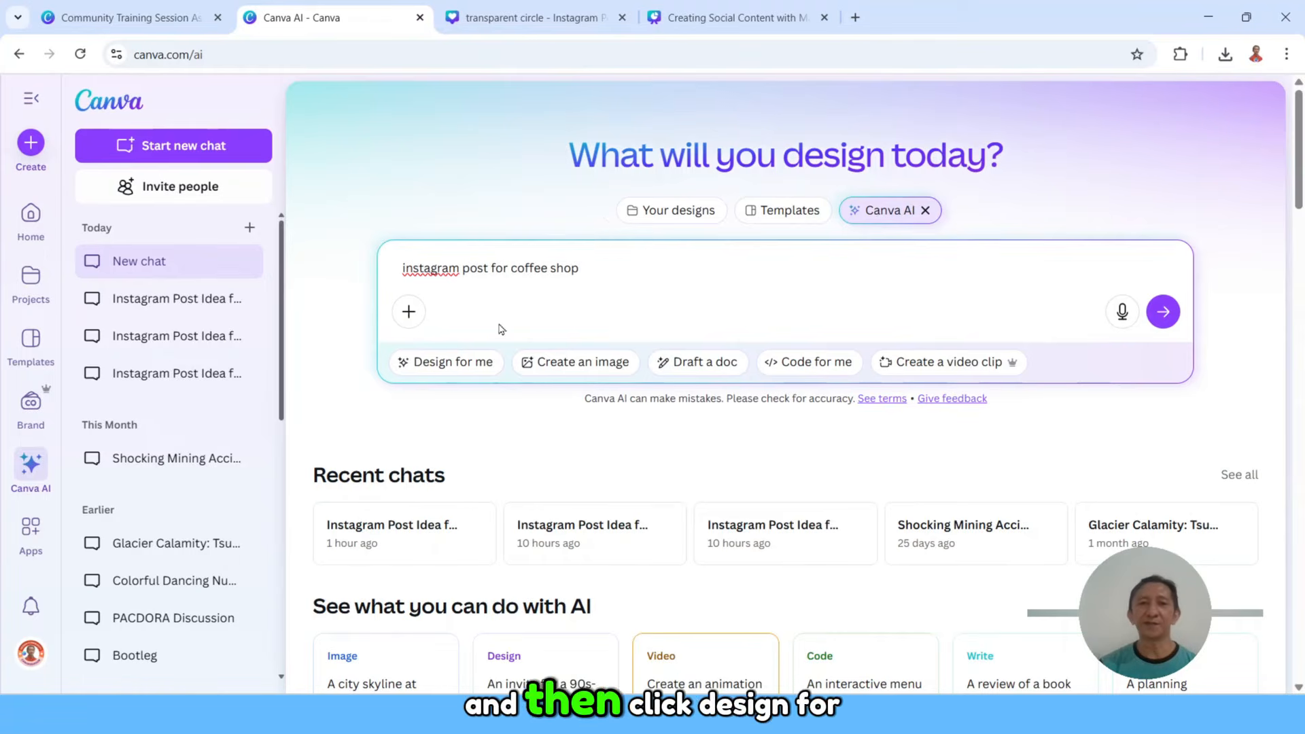
Step: Submit the prompt as a Design for me request for social media in the Instagram Post format
left_click(473, 369)
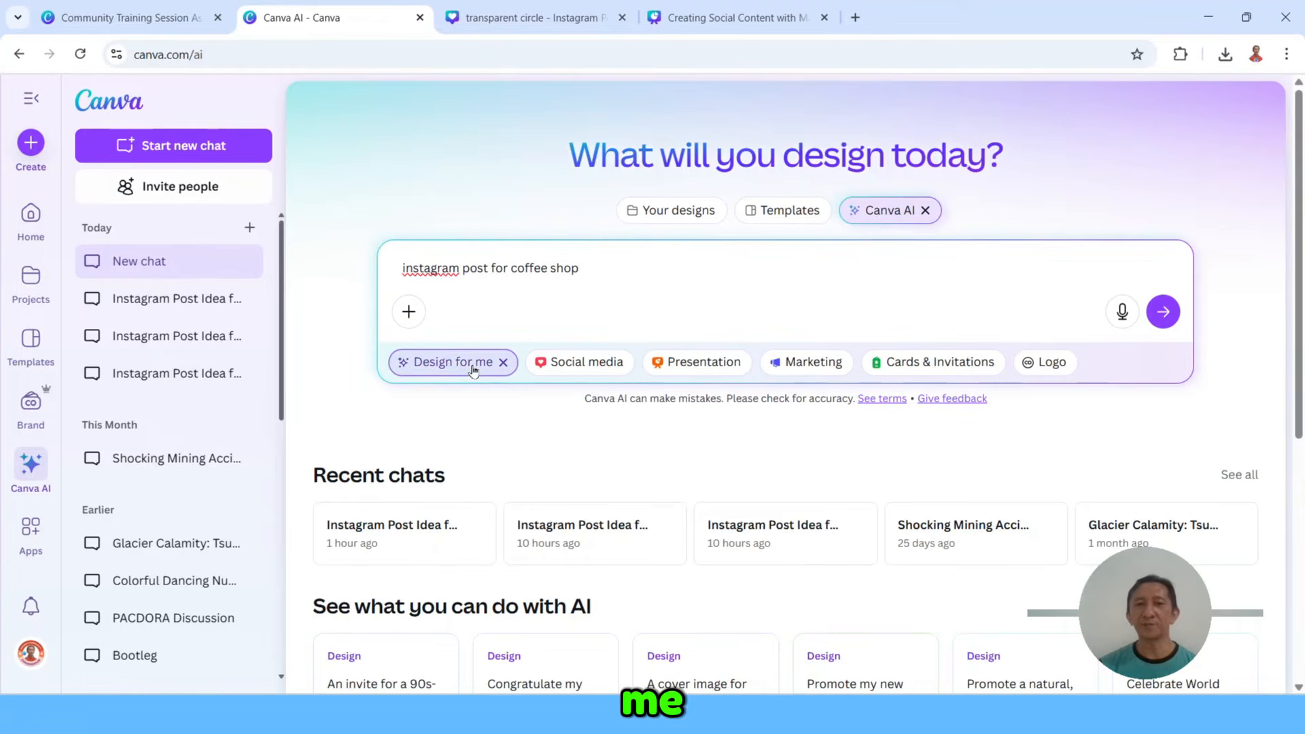
left_click(569, 363)
left_click(707, 365)
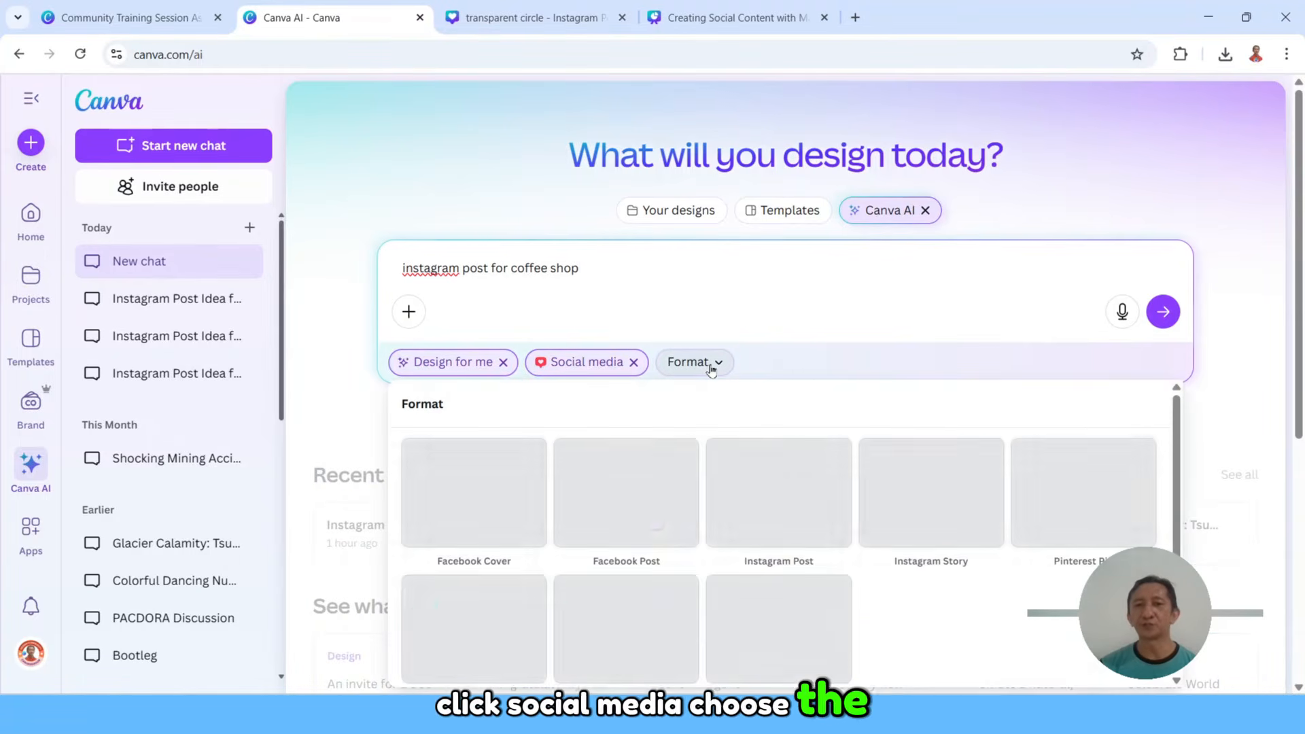
left_click(780, 509)
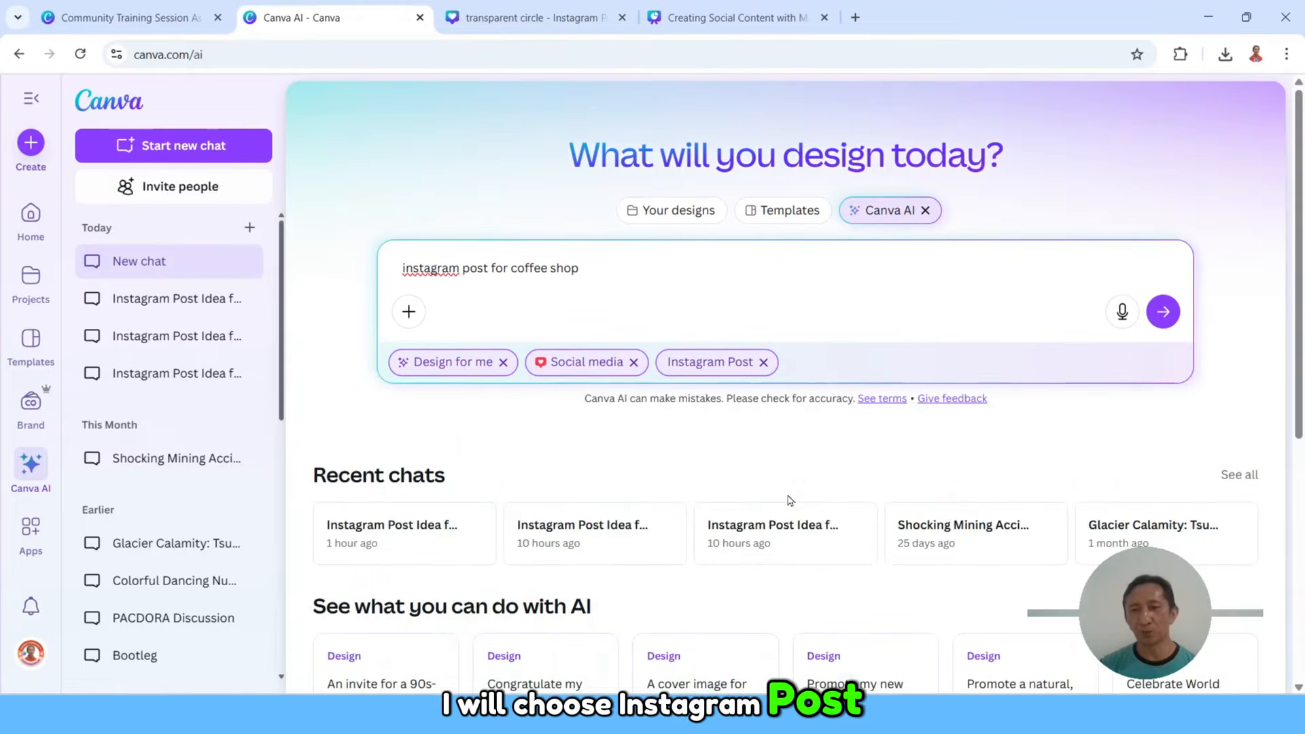
left_click(1167, 316)
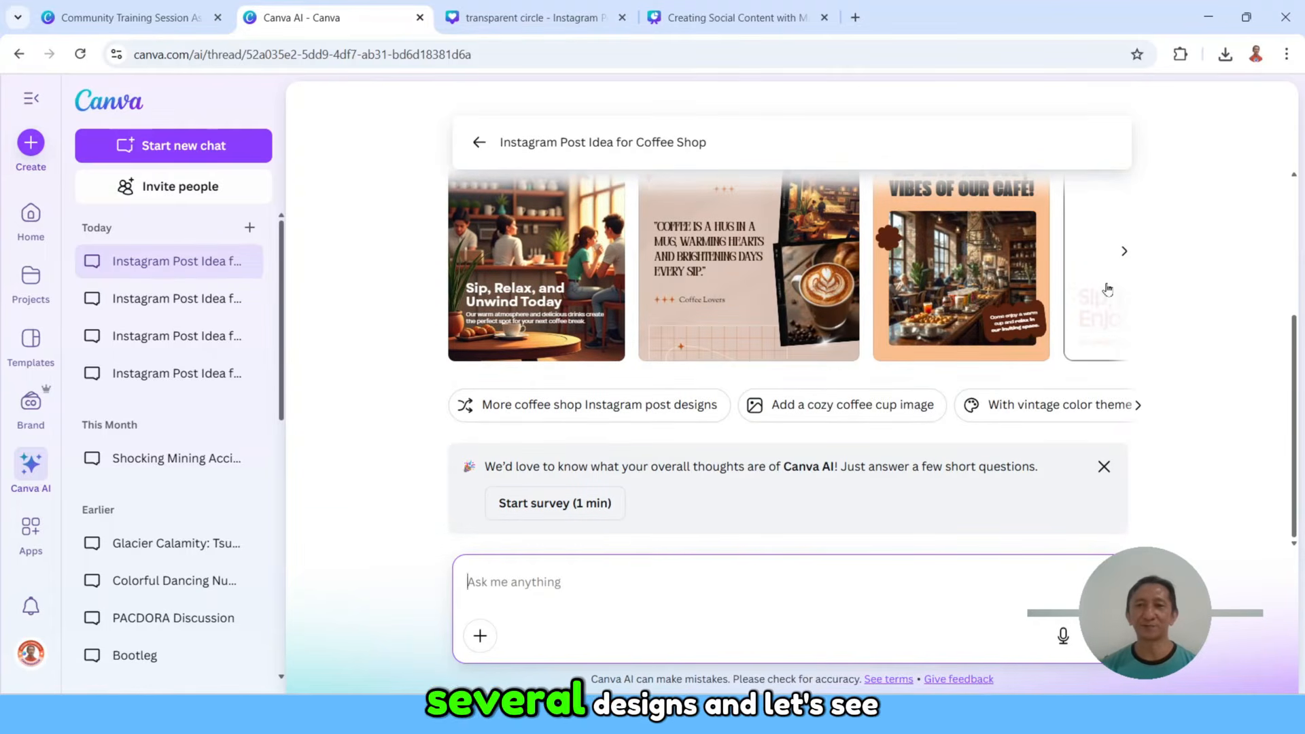
Step: Browse the generated coffee shop designs and open the one with the "Coffee is a hug in a mug" quote
left_click(1124, 251)
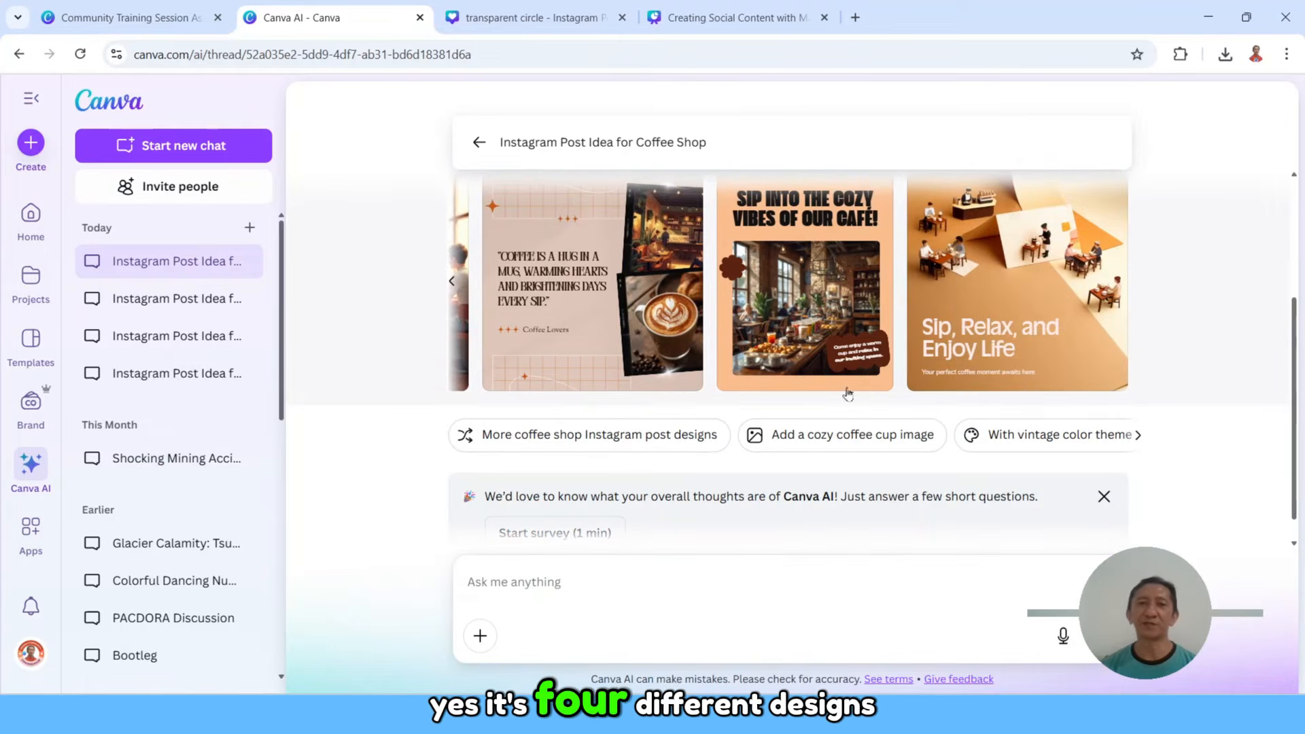
left_click(453, 284)
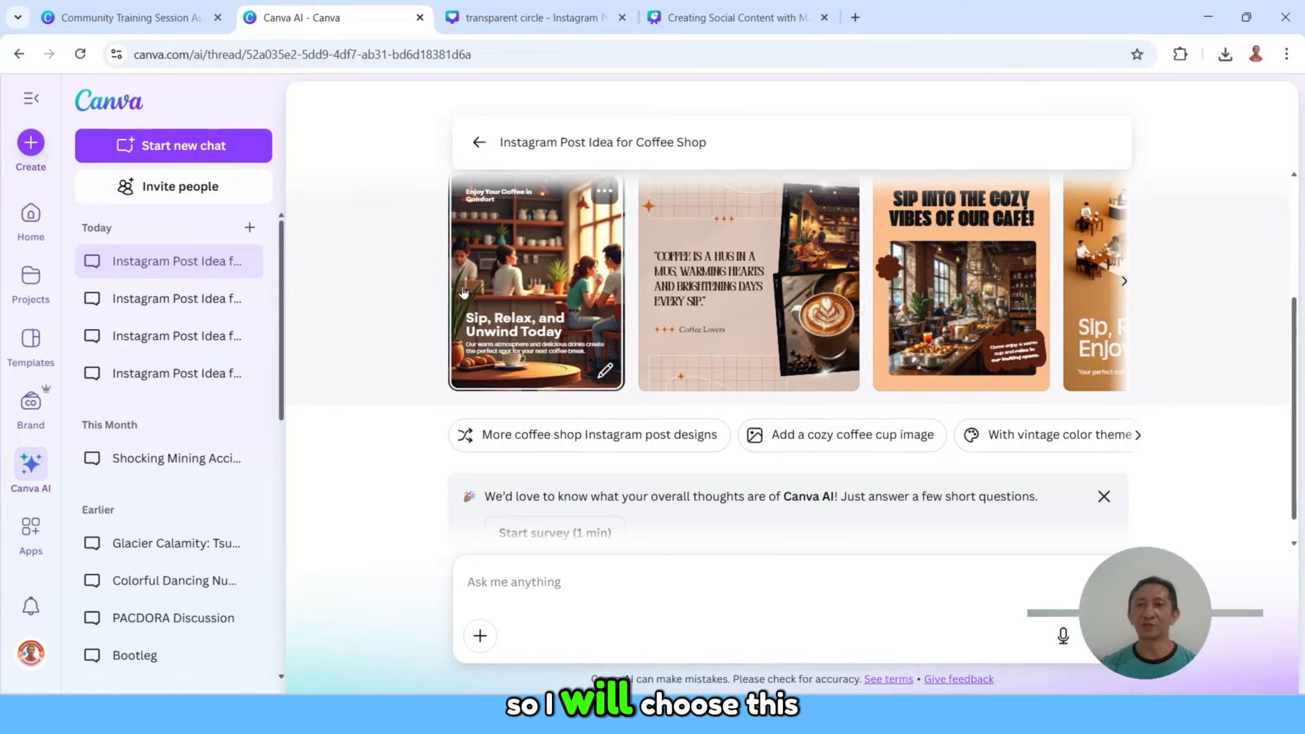
left_click(728, 289)
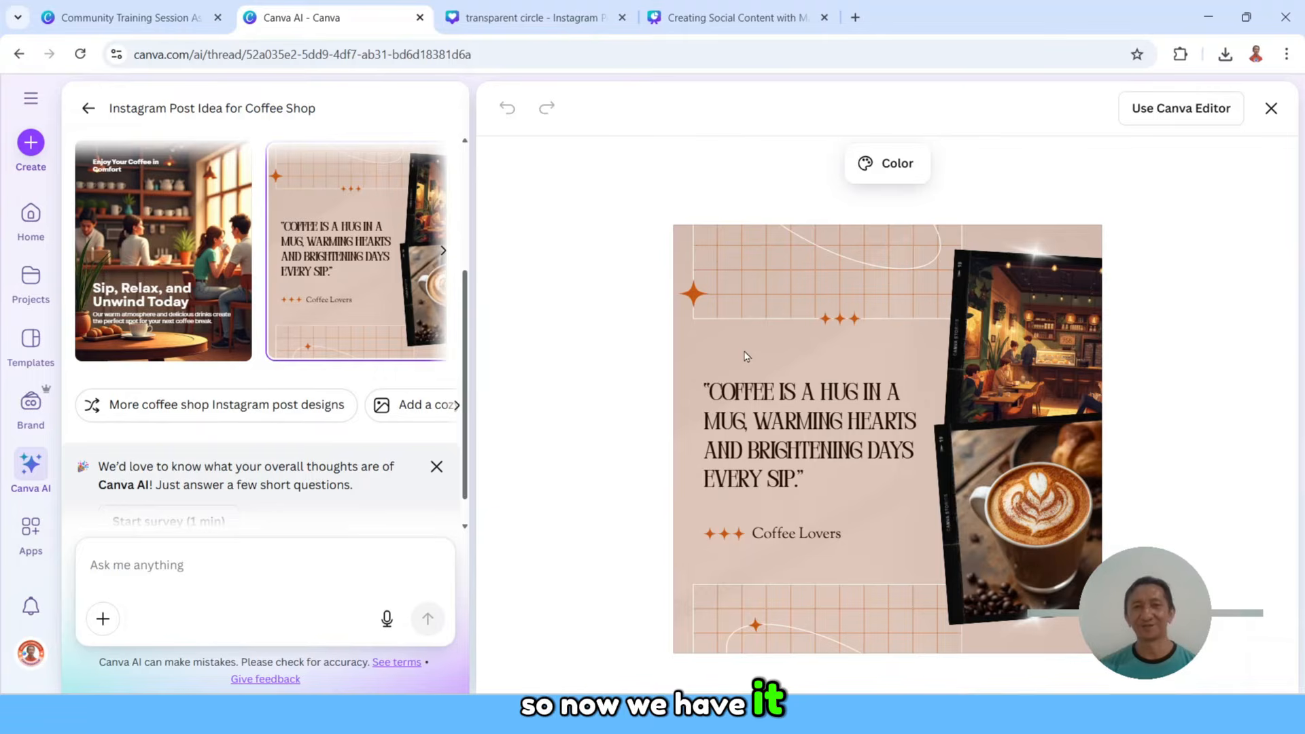
Step: Present the Magic Design slides full screen from the Instagram Post demo to "Customizing Your Design", and exit the presentation
left_click(690, 13)
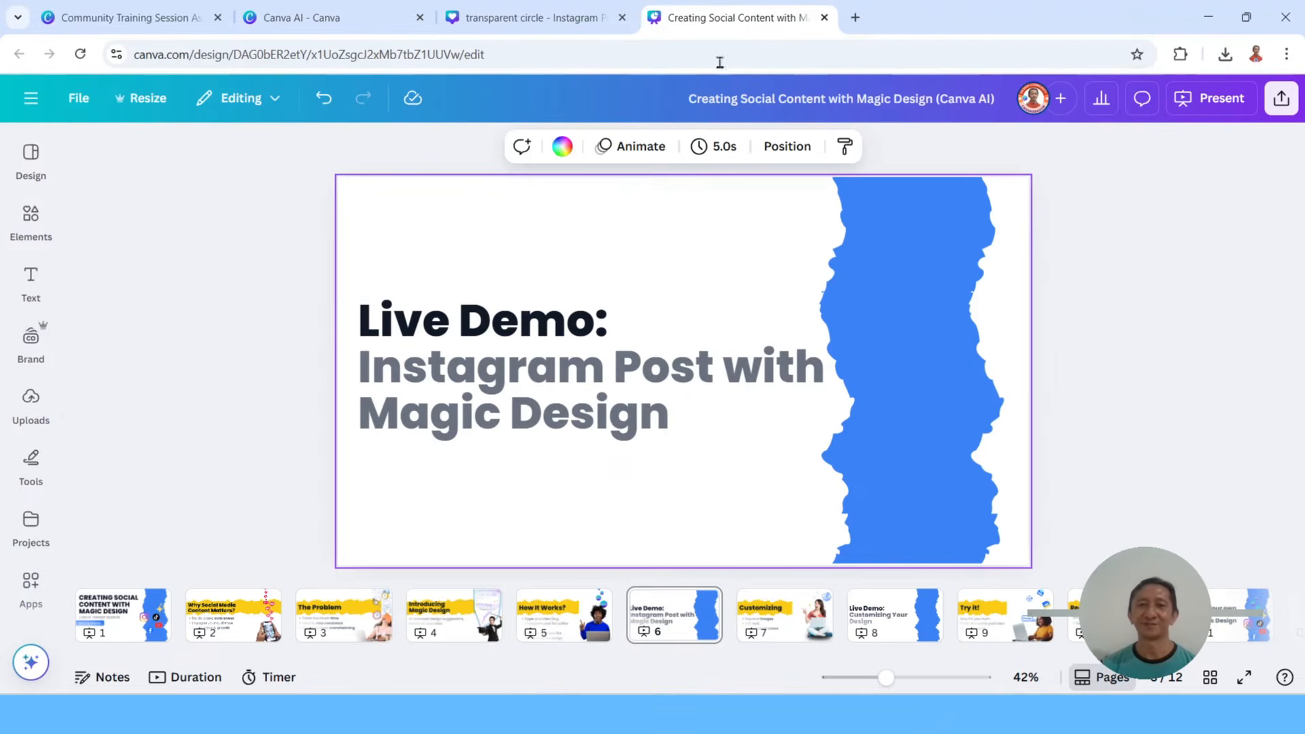
left_click(1216, 99)
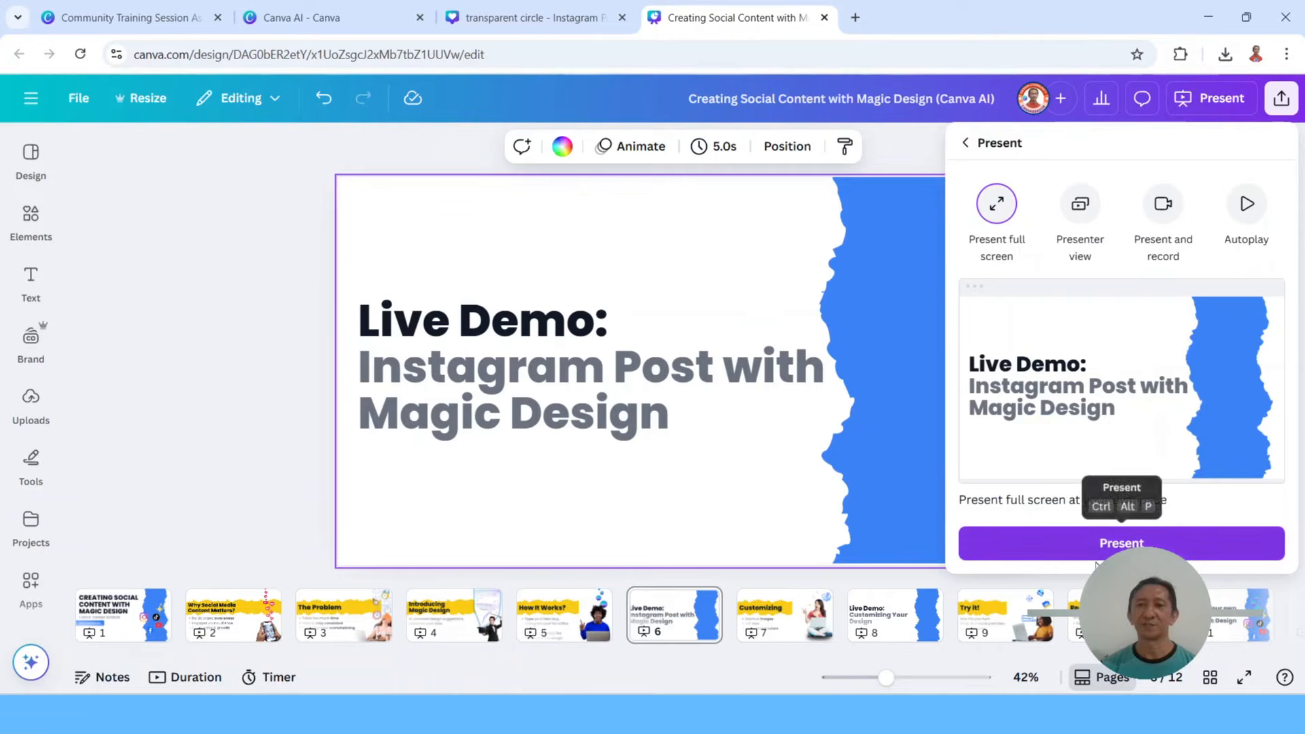
left_click(1122, 541)
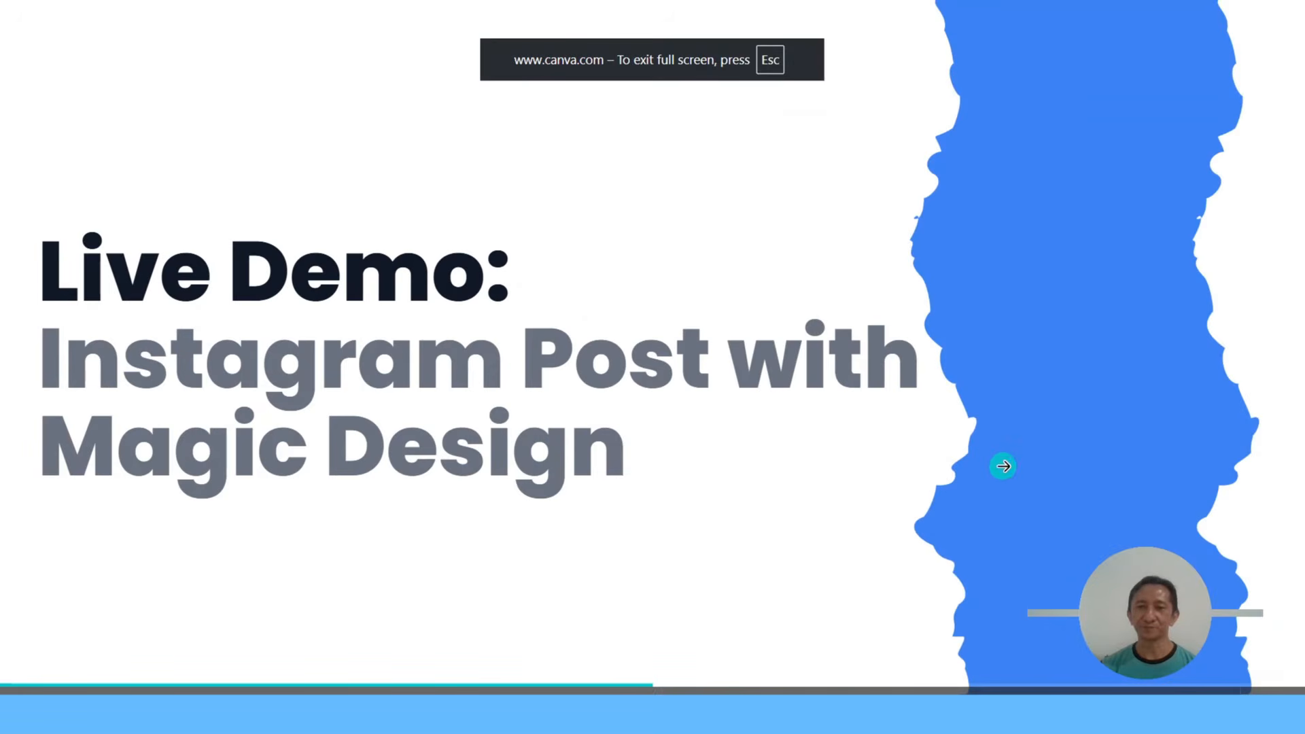
left_click(1105, 457)
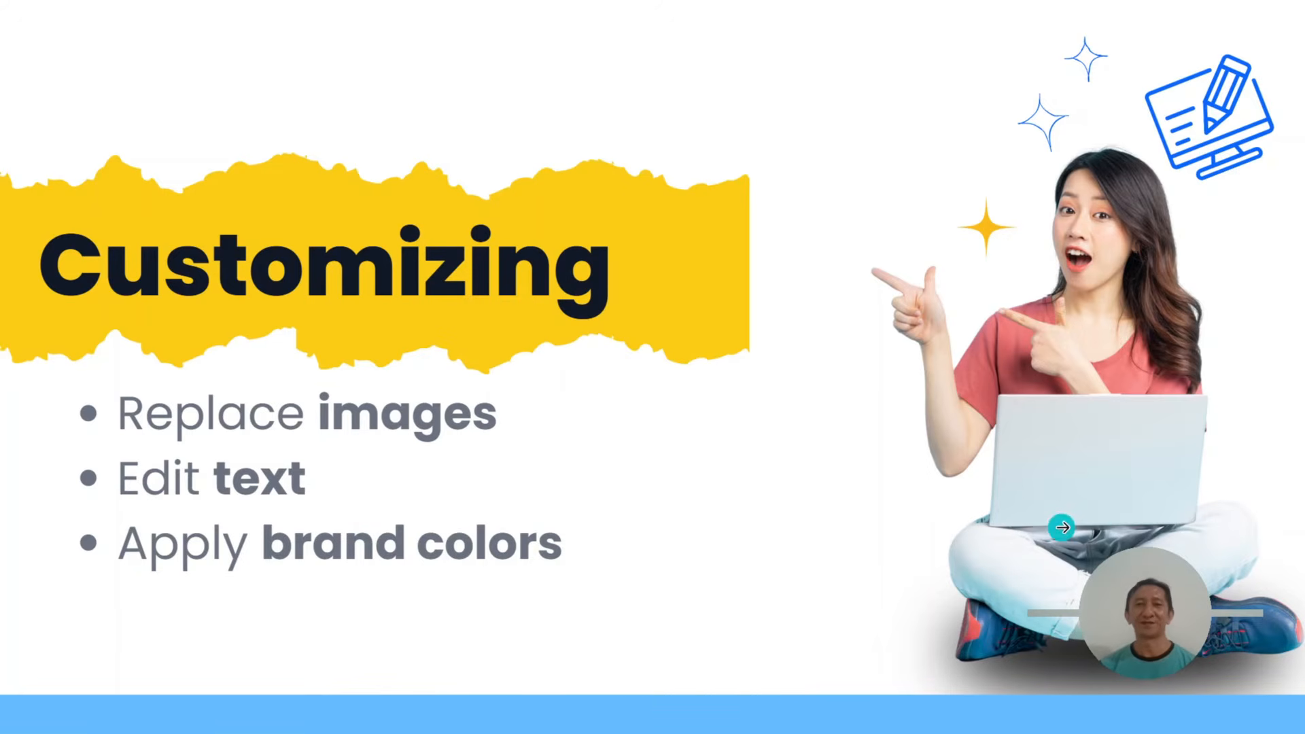
left_click(1063, 526)
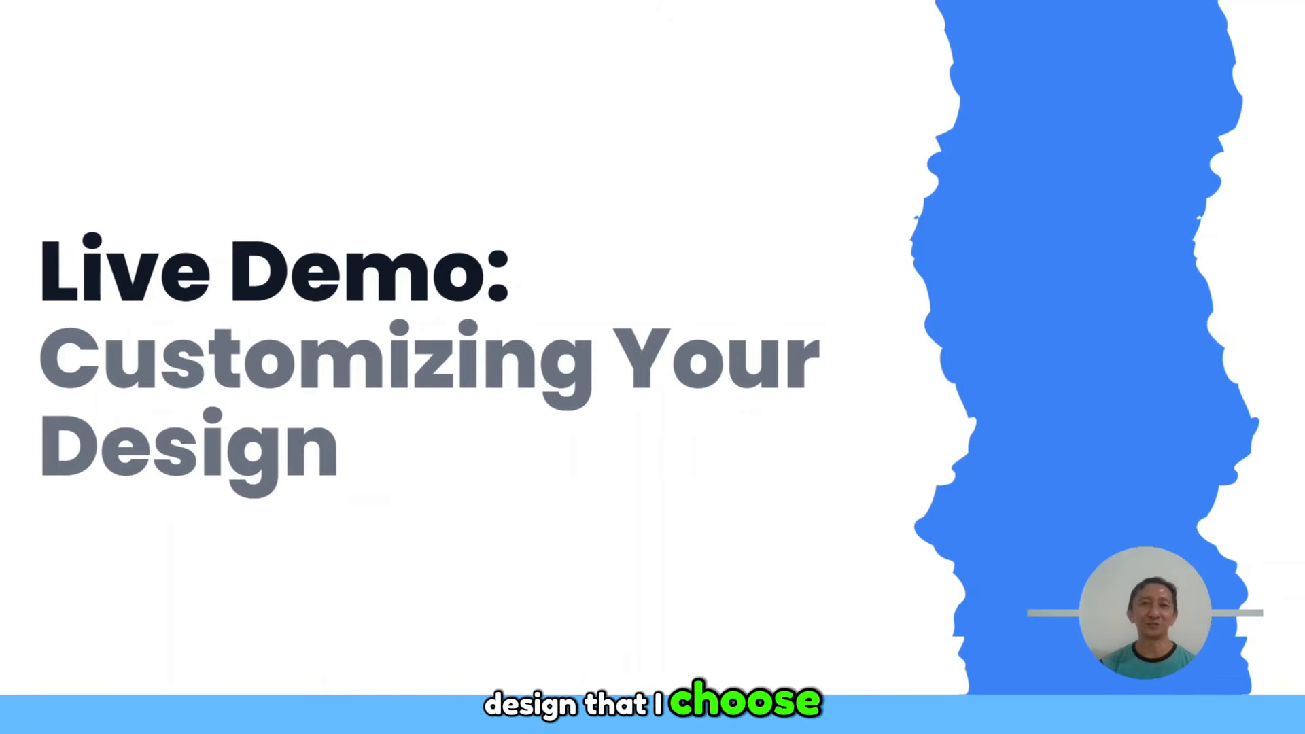
key("Escape")
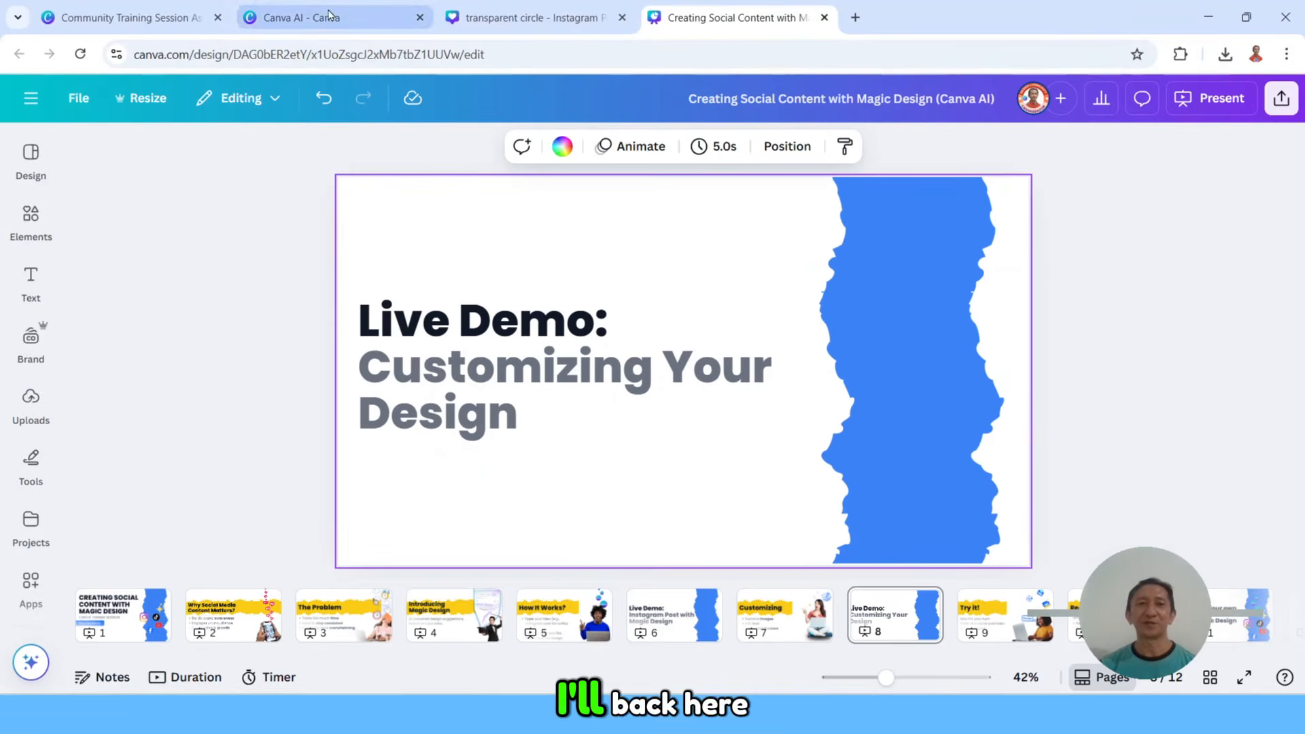
Step: Return to the coffee quote design in Canva AI and open the replacement options for its upper photo
left_click(330, 16)
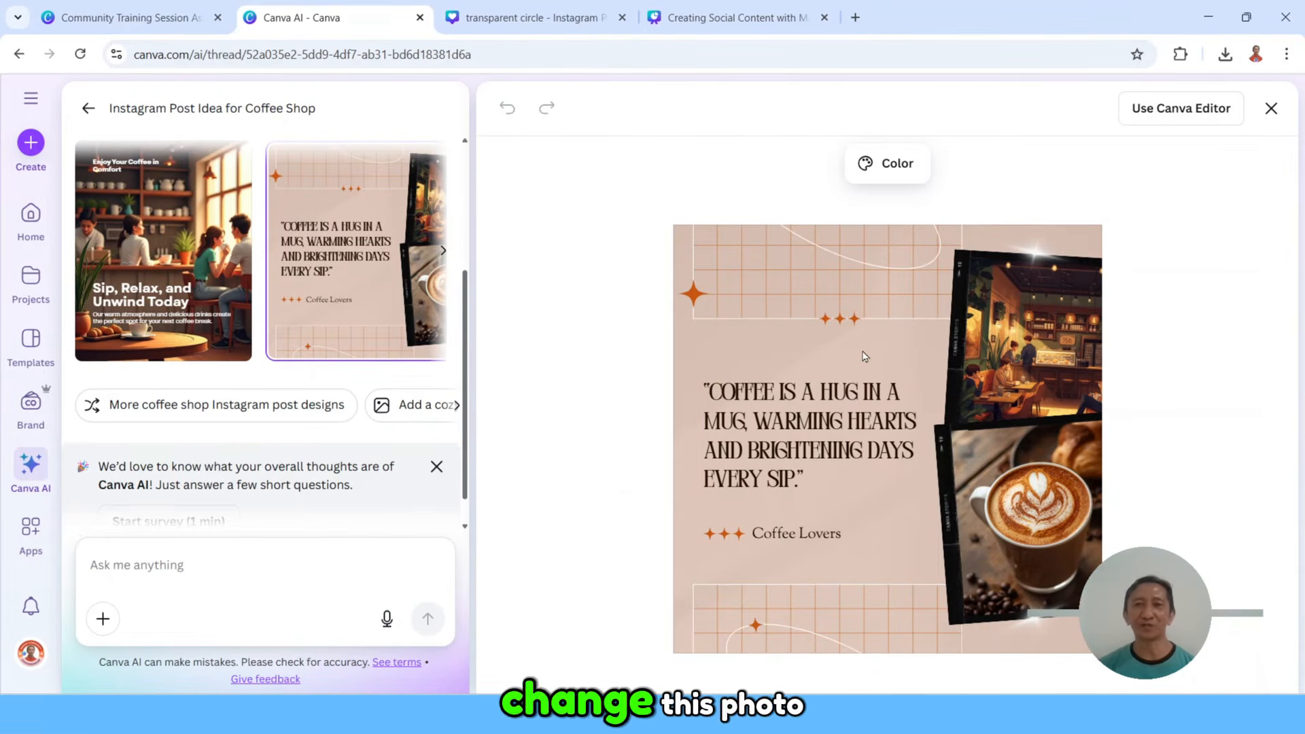
left_click(1026, 338)
left_click(1045, 328)
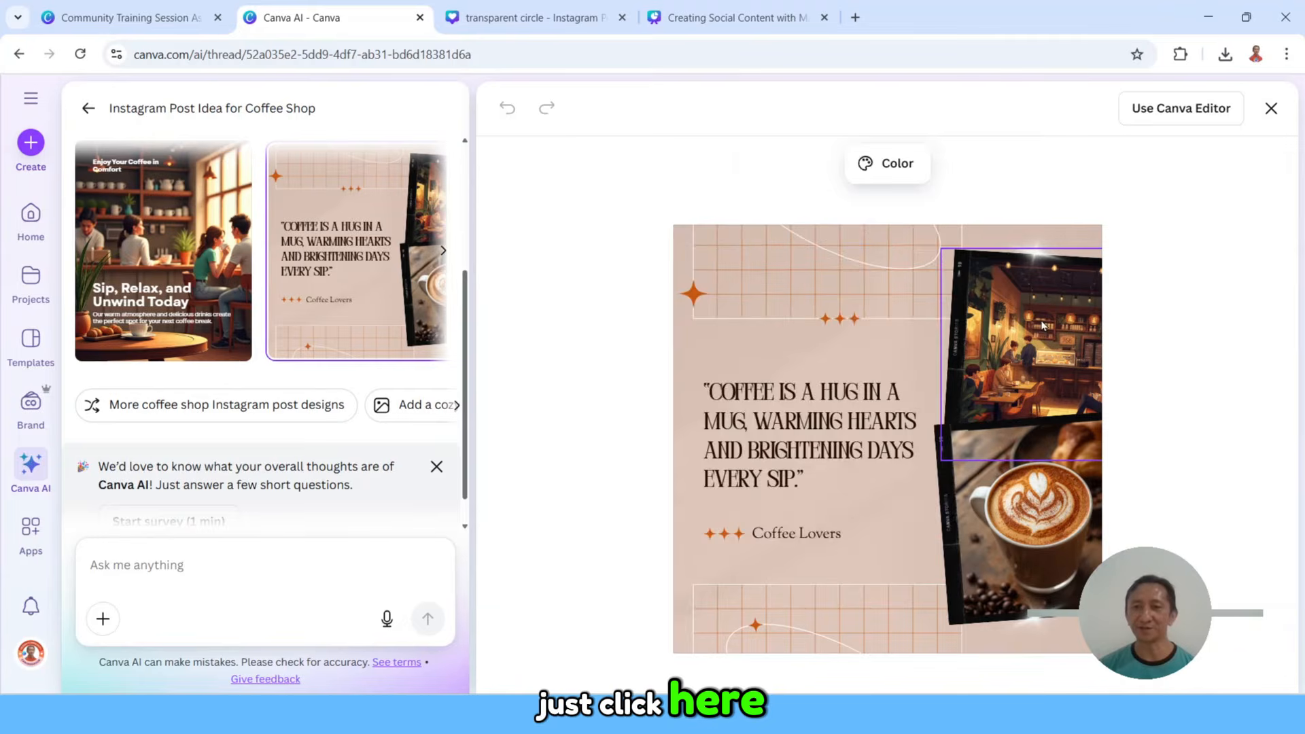
left_click(1050, 336)
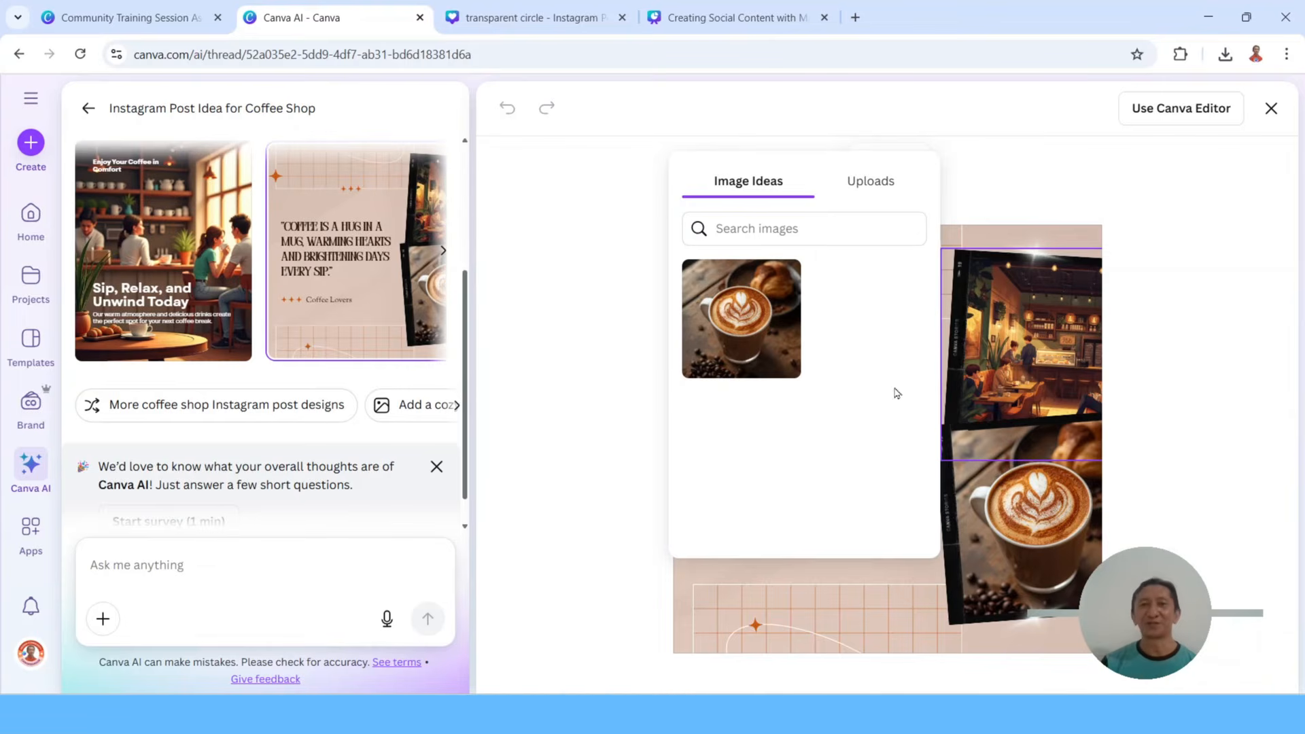
Step: Search the image ideas for "friends enjoying coffee" and replace the upper photo with the friends drinking coffee at a table before shelves
left_click(771, 229)
type("fri")
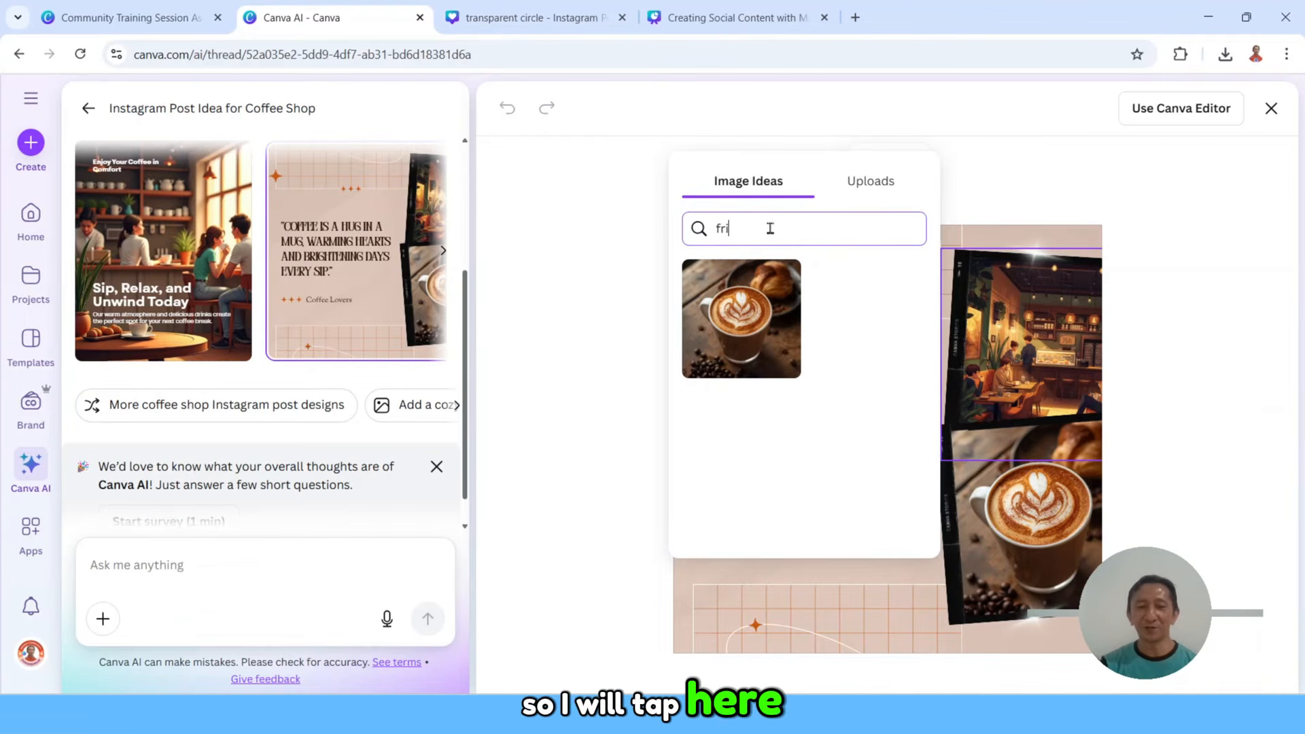
type("ends en")
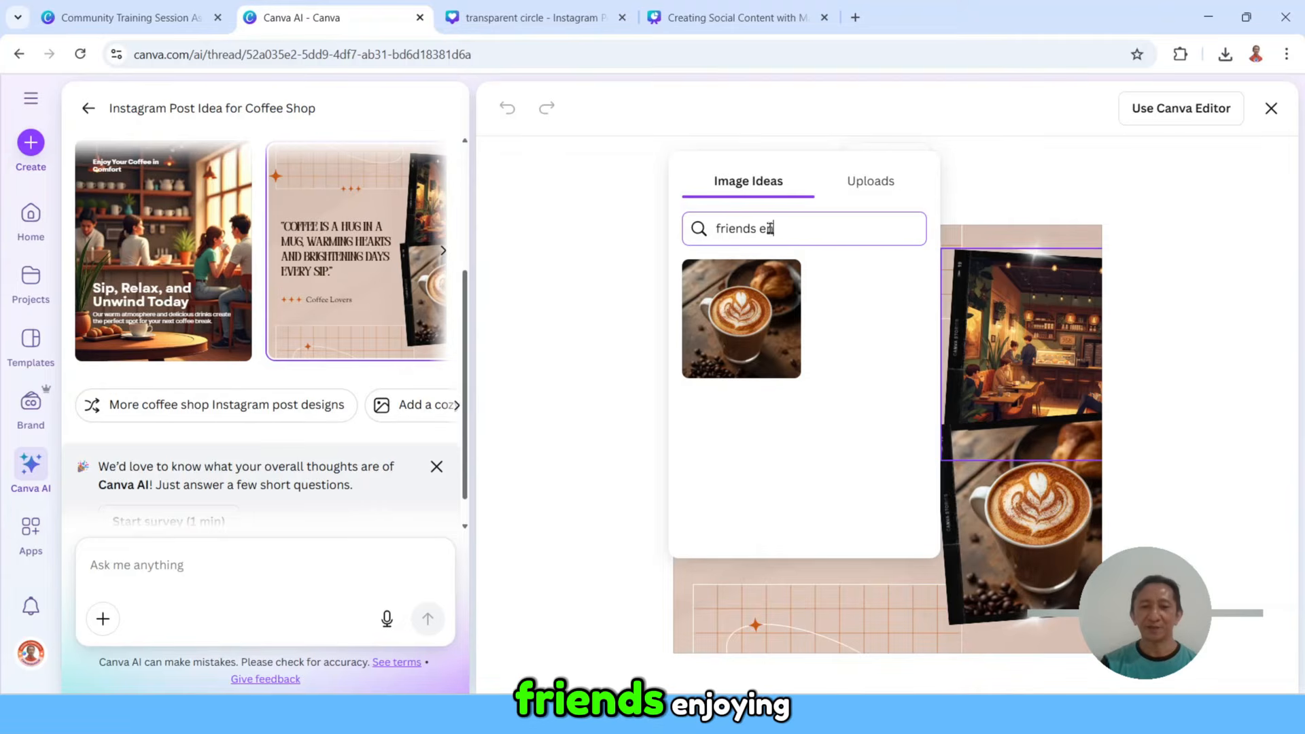
type("jo")
type("i")
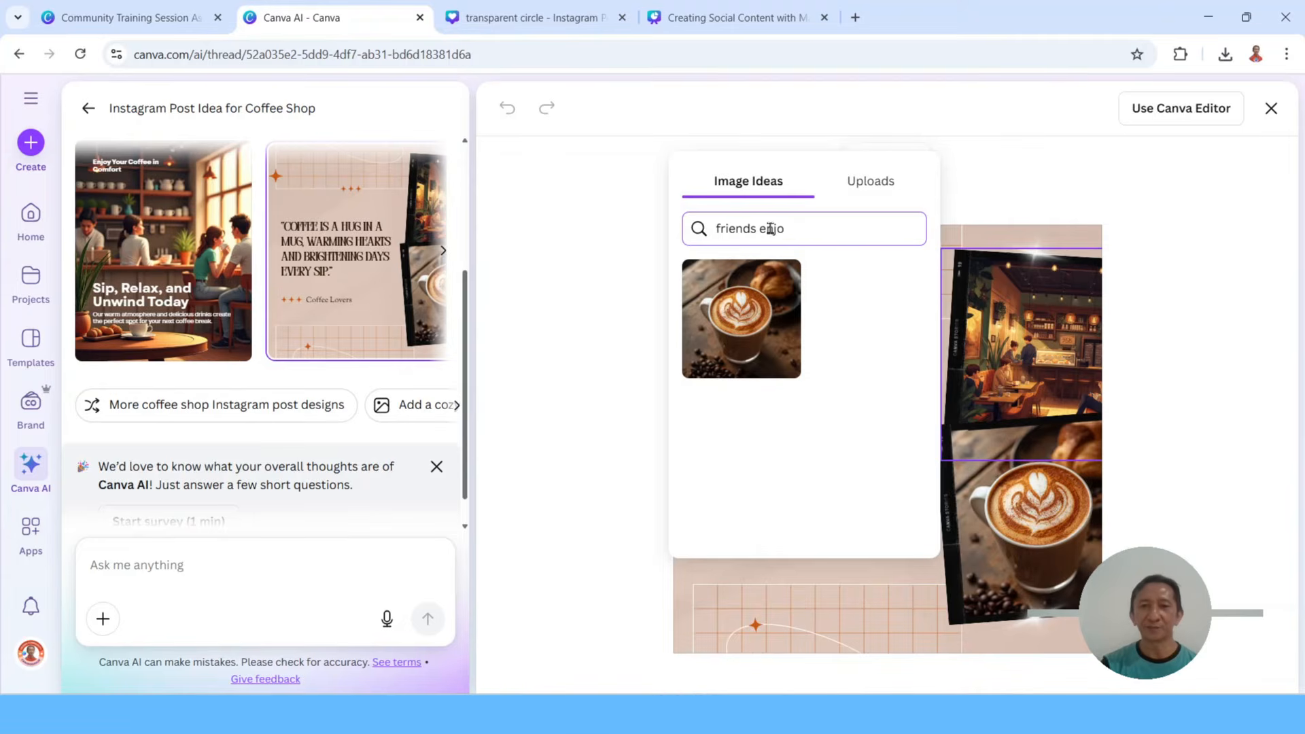
type("ing co")
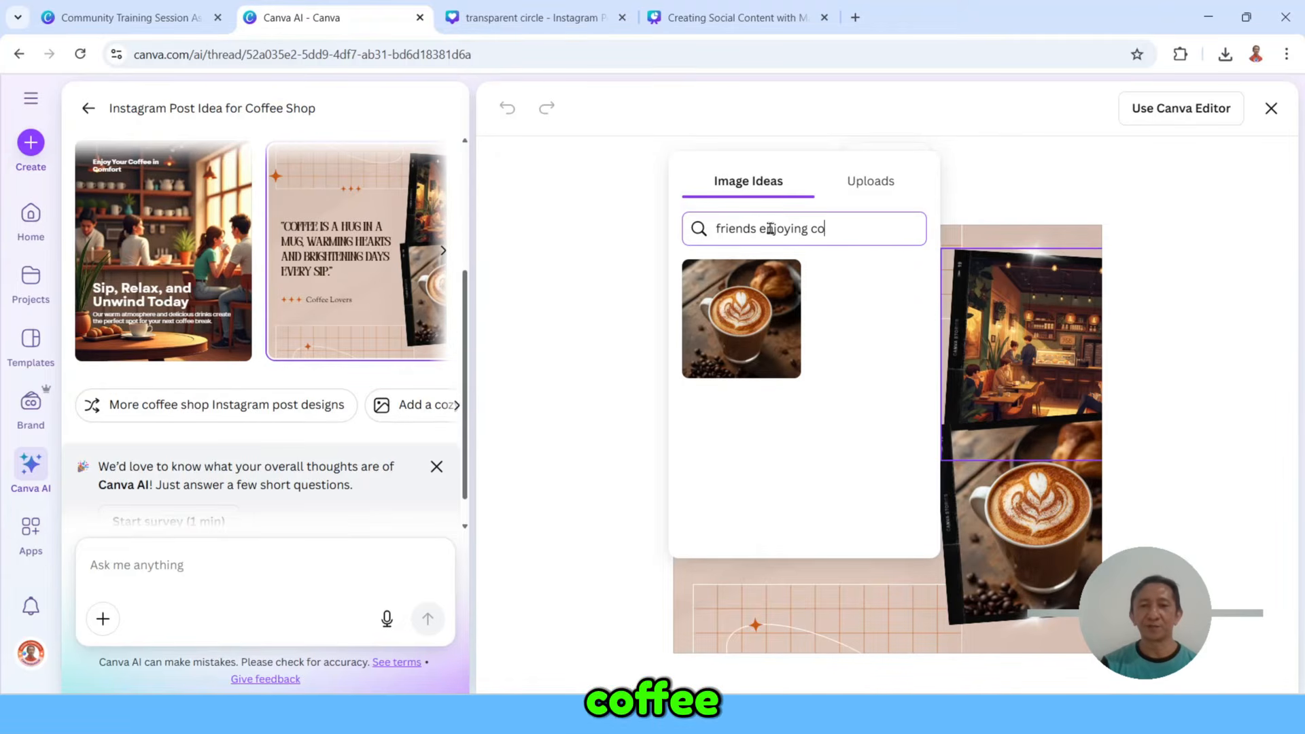
type("fefe")
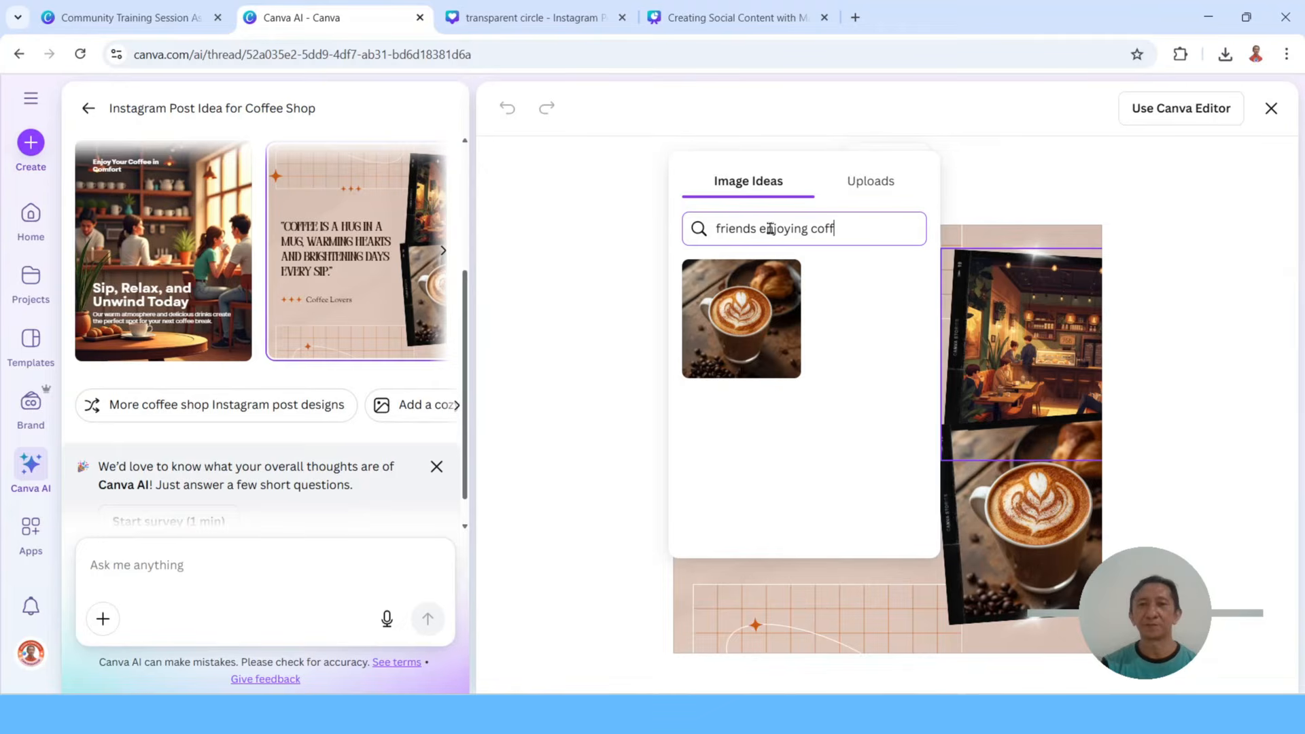
key("Return")
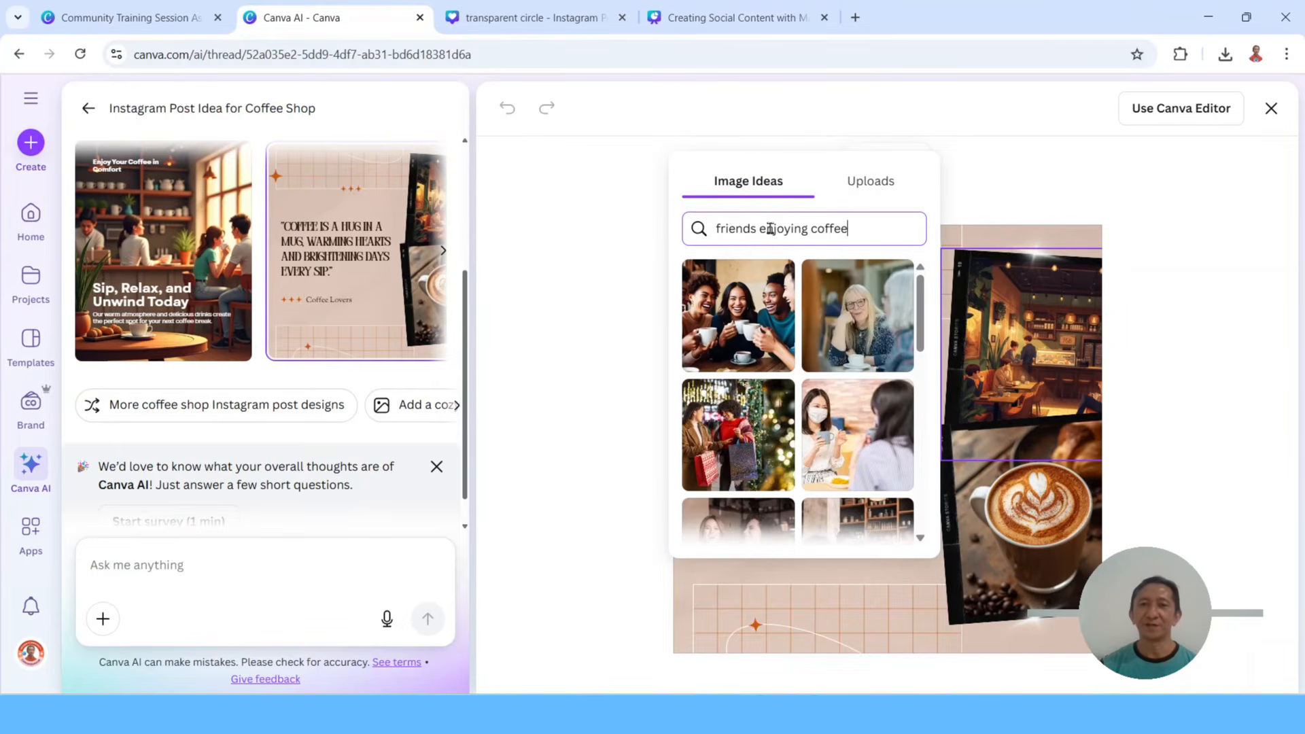
scroll(844, 406, "down", 4)
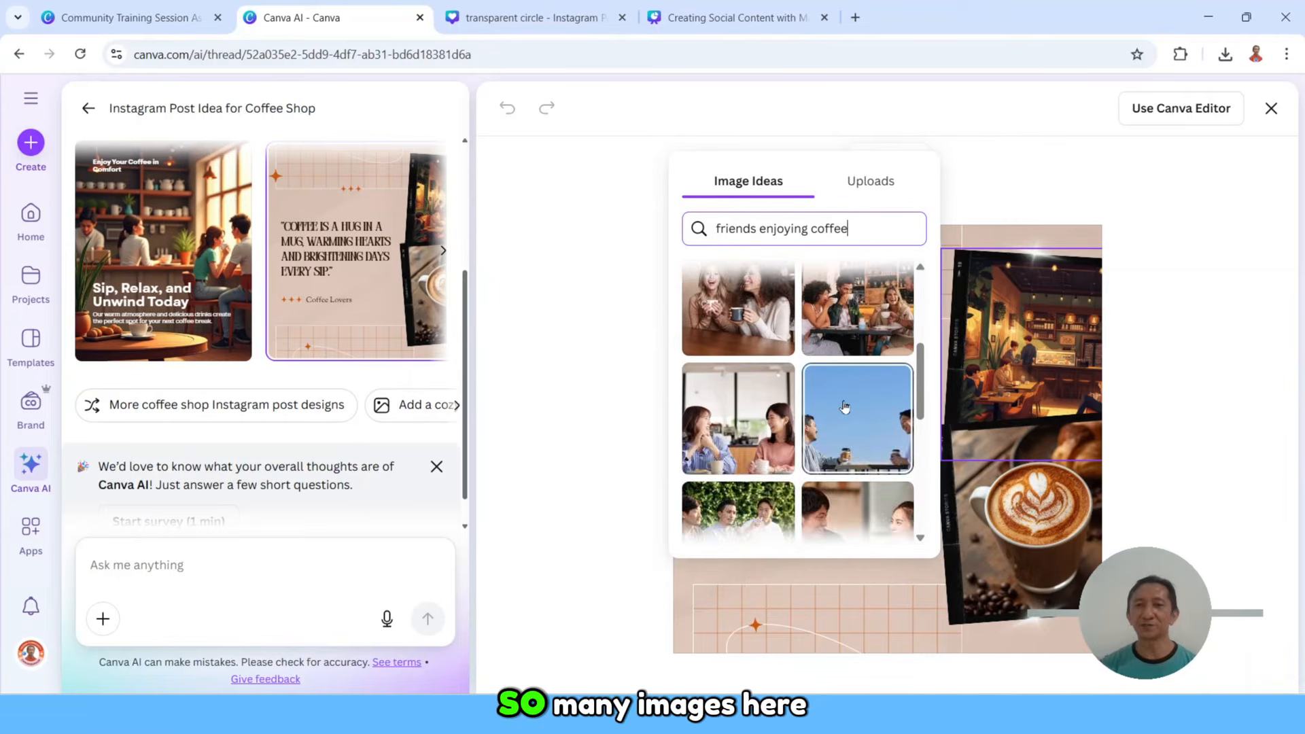
scroll(844, 407, "up", 2)
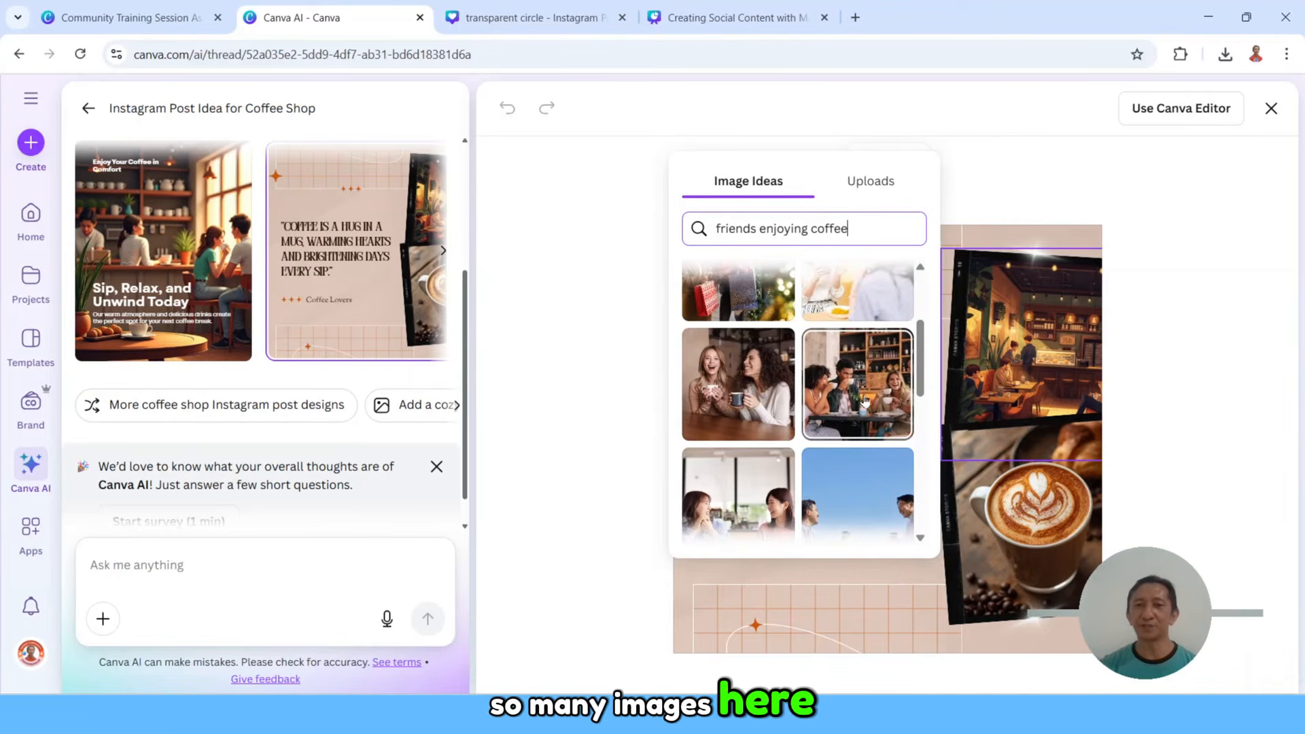
left_click(860, 393)
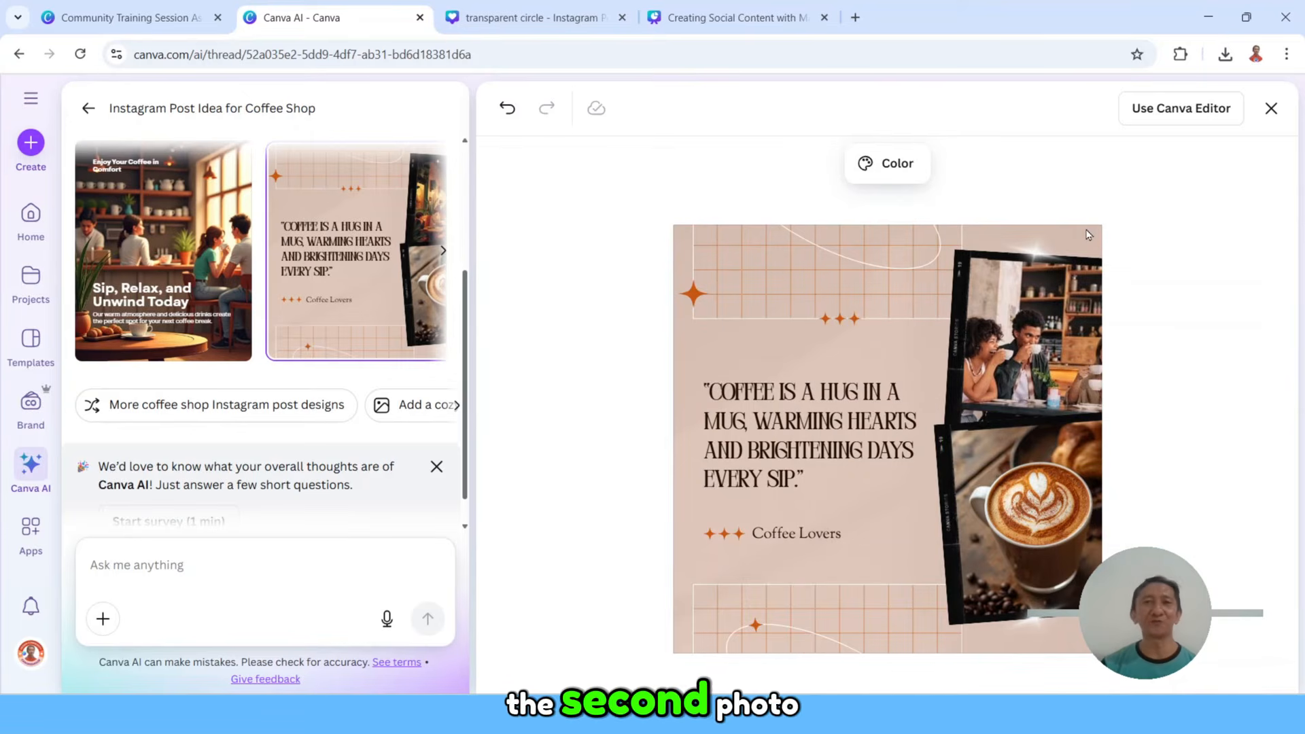
Step: Upload image 4 from the "coffee shop" folder in Downloads and replace the lower latte photo with it
left_click(1012, 496)
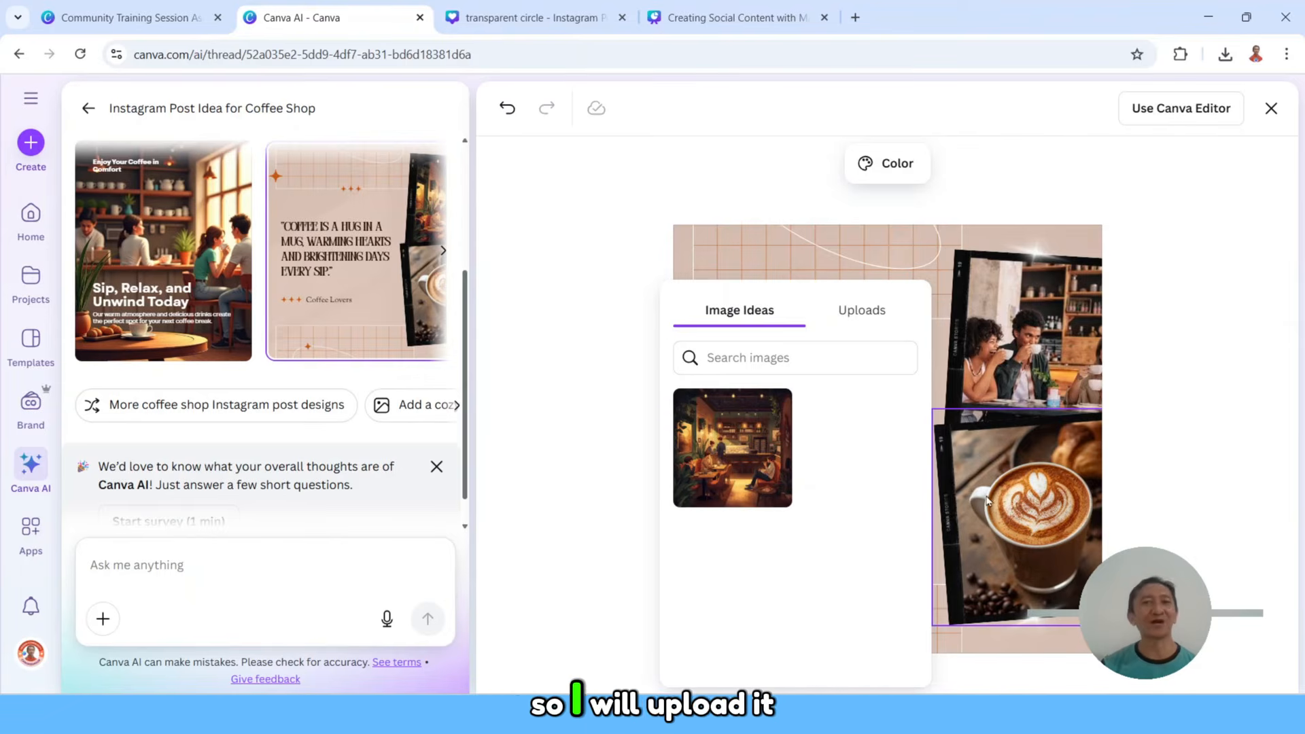
left_click(864, 311)
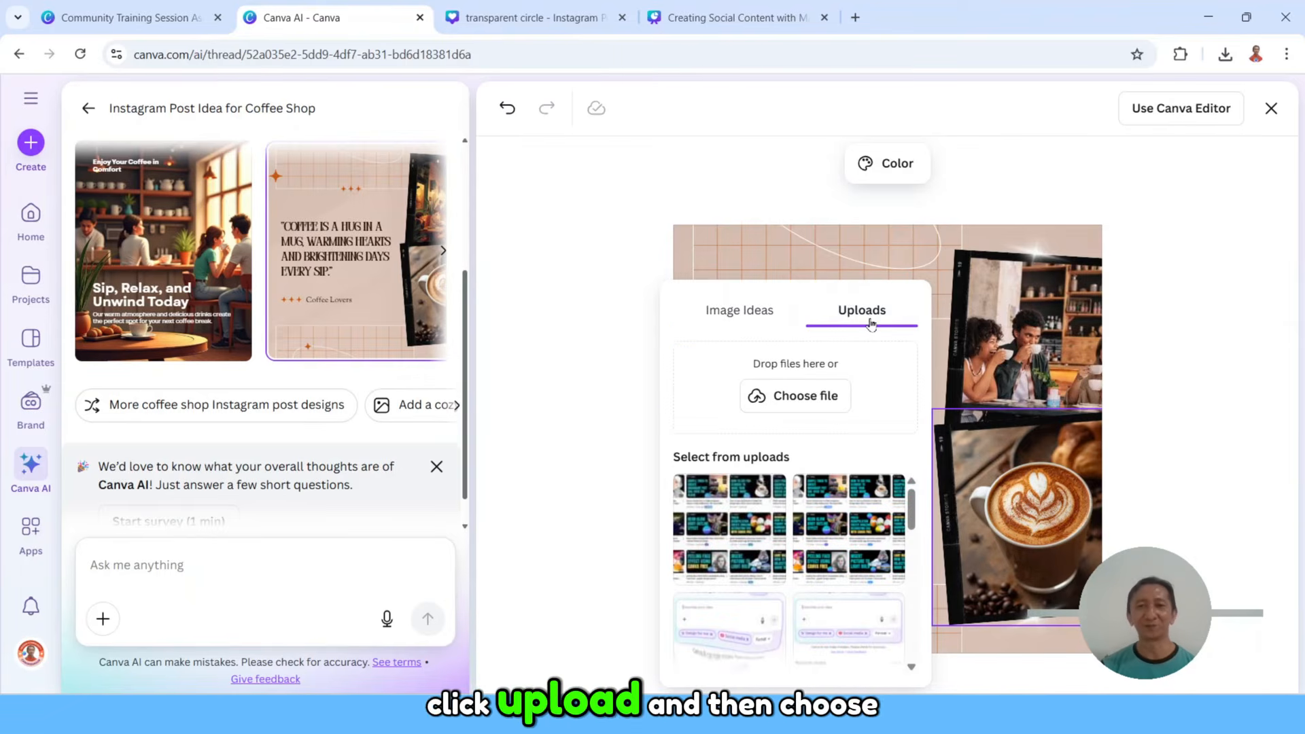
left_click(813, 403)
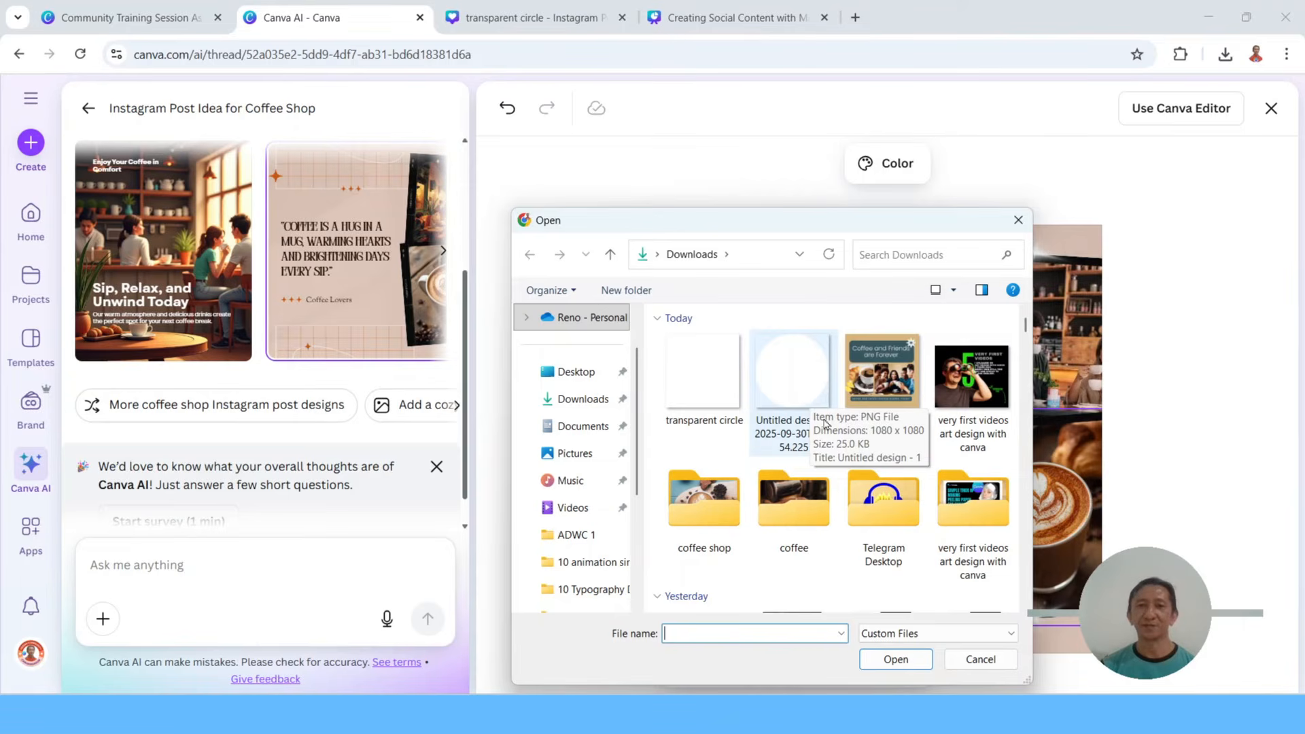
double_click(707, 502)
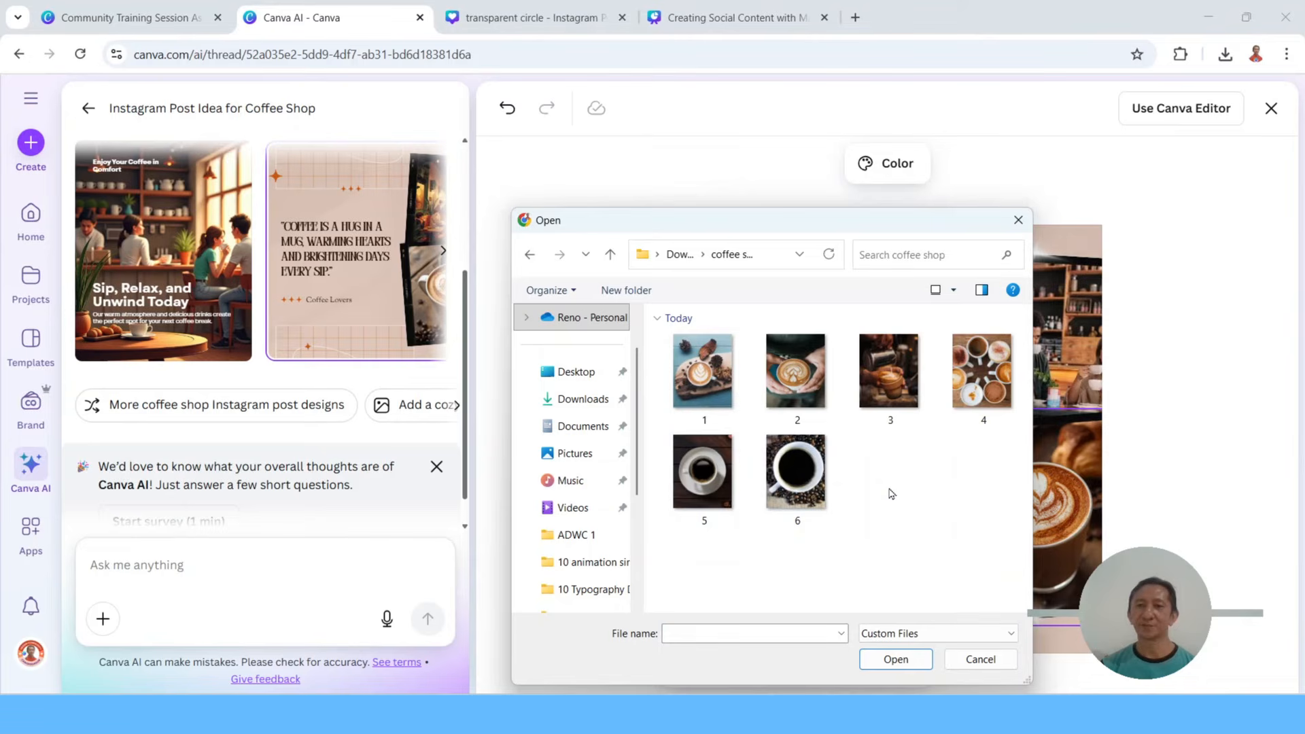
left_click(981, 373)
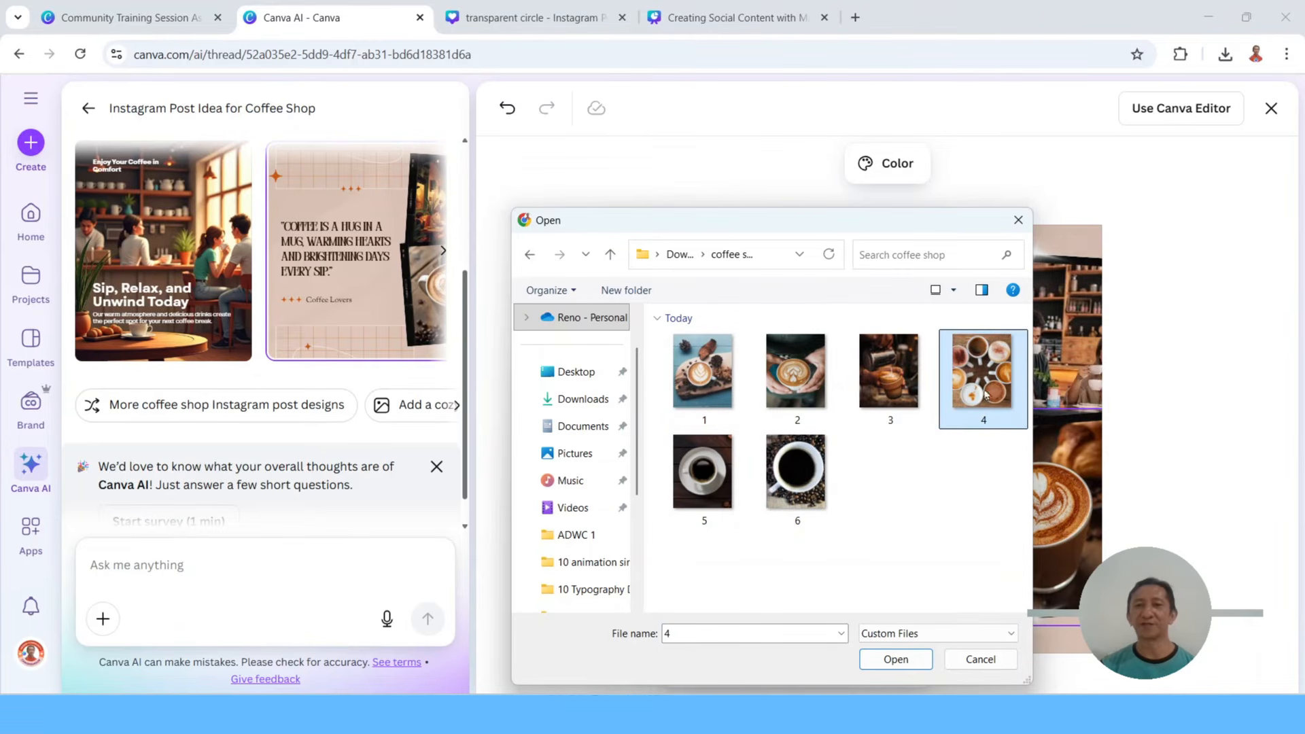
left_click(910, 665)
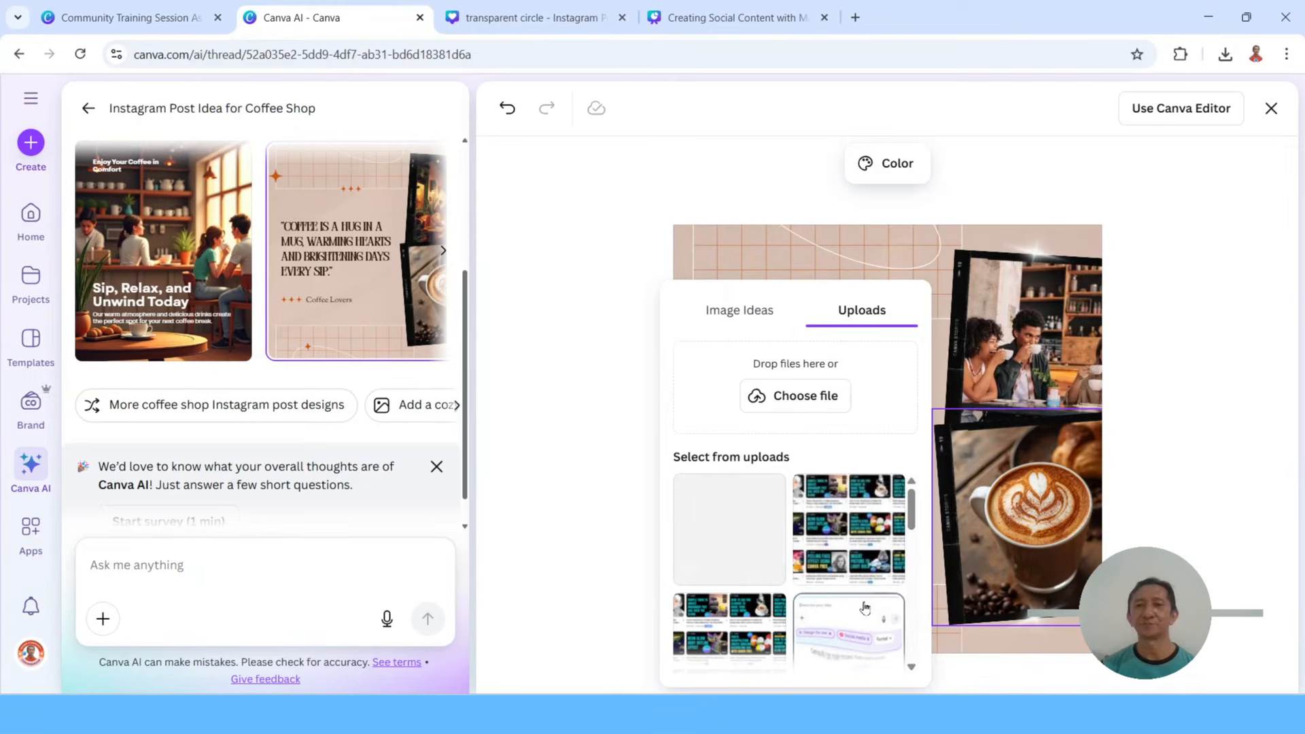
left_click(738, 510)
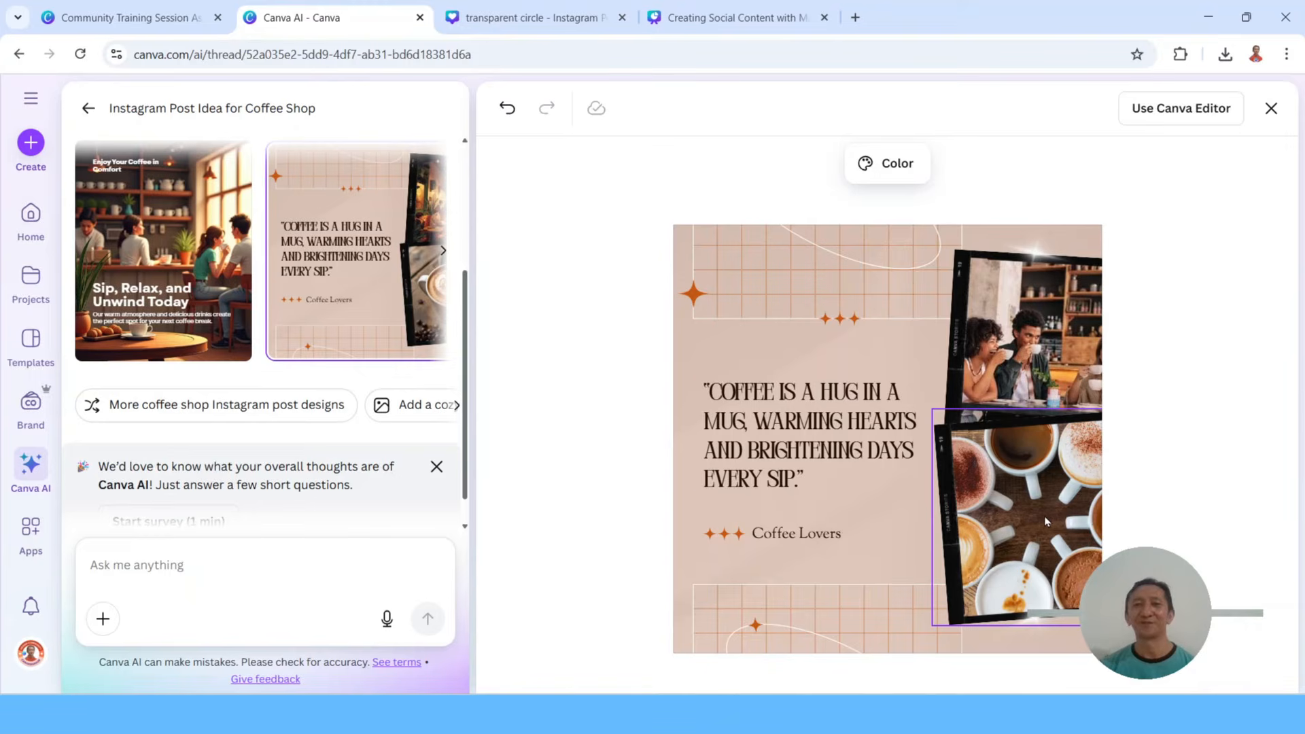
Step: Replace the coffee quote text with "Coffee and friends are forever"
left_click(802, 436)
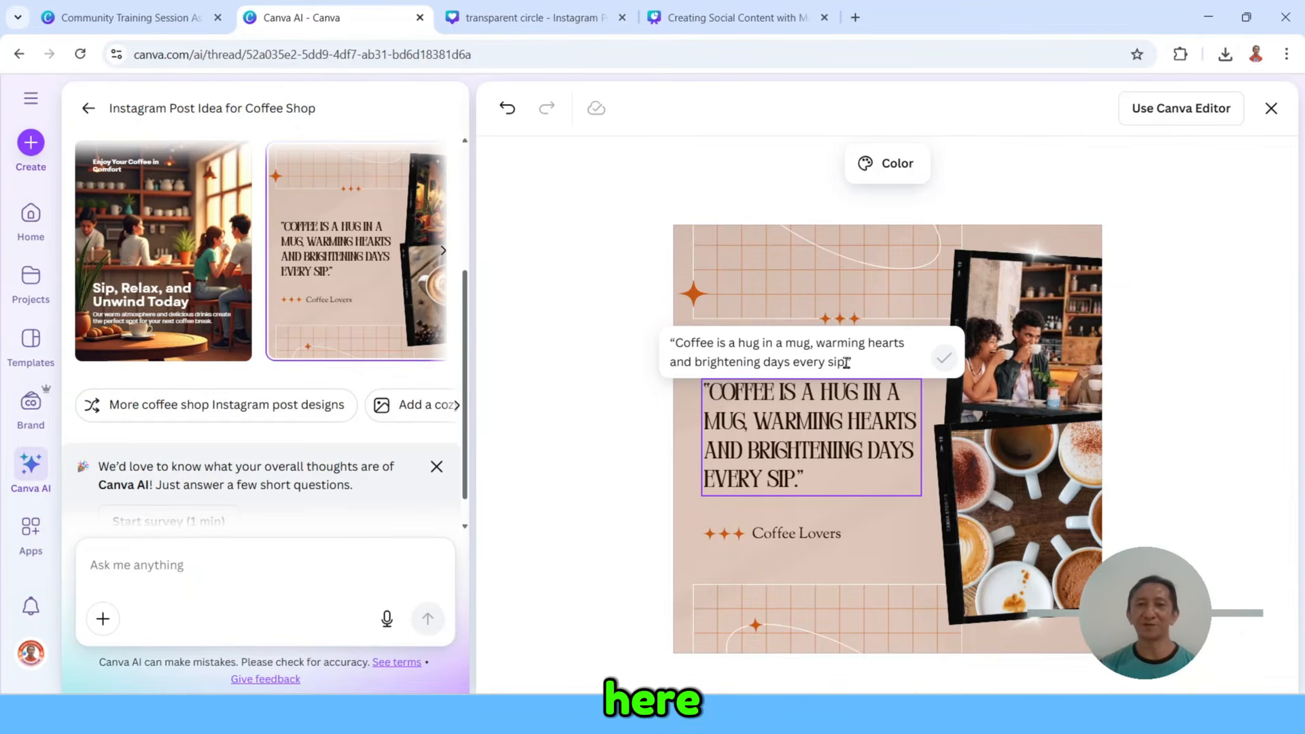
left_click_drag(853, 363, 671, 334)
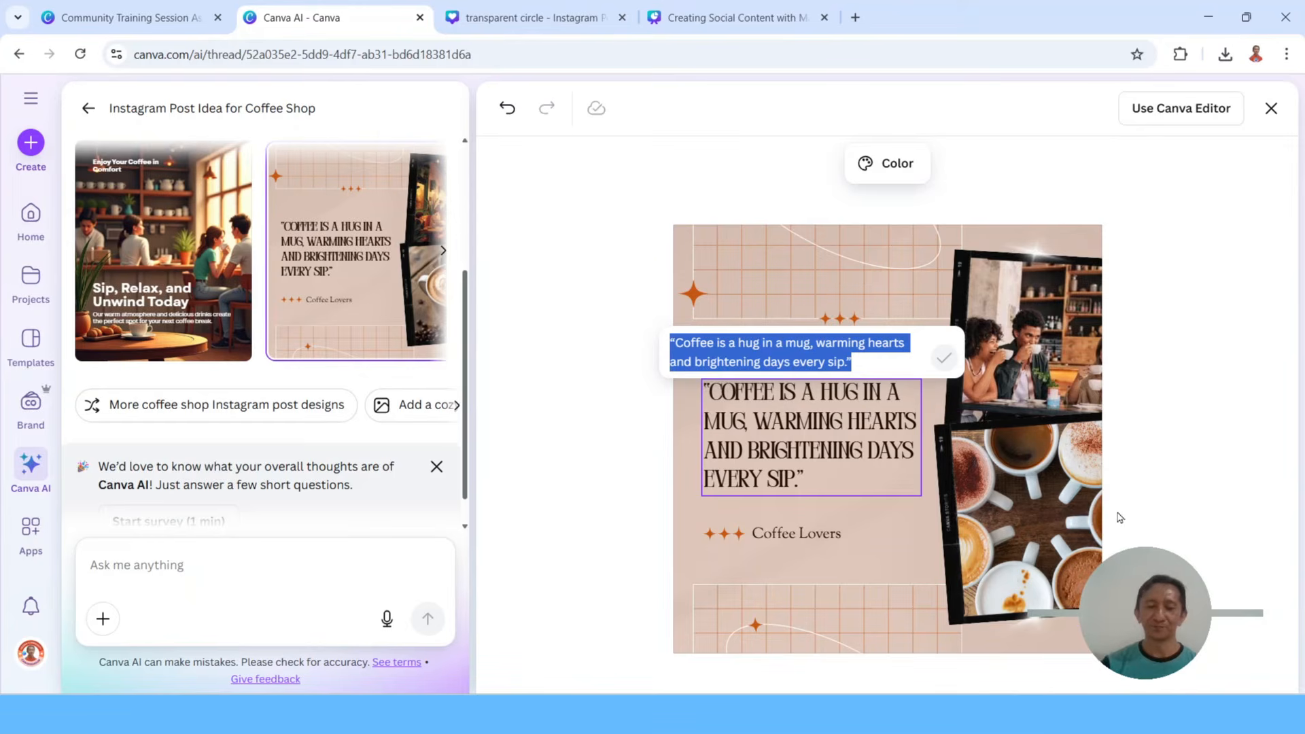
type("Coffe")
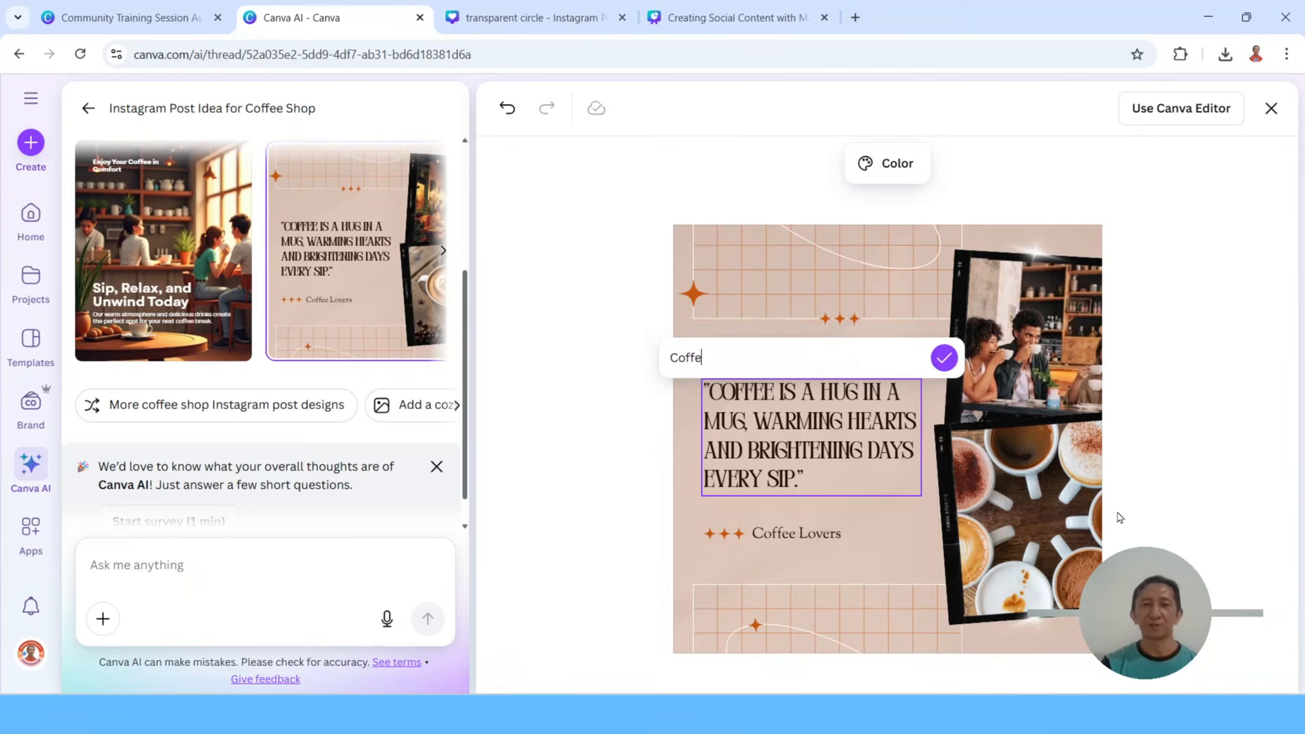
type("e and fr")
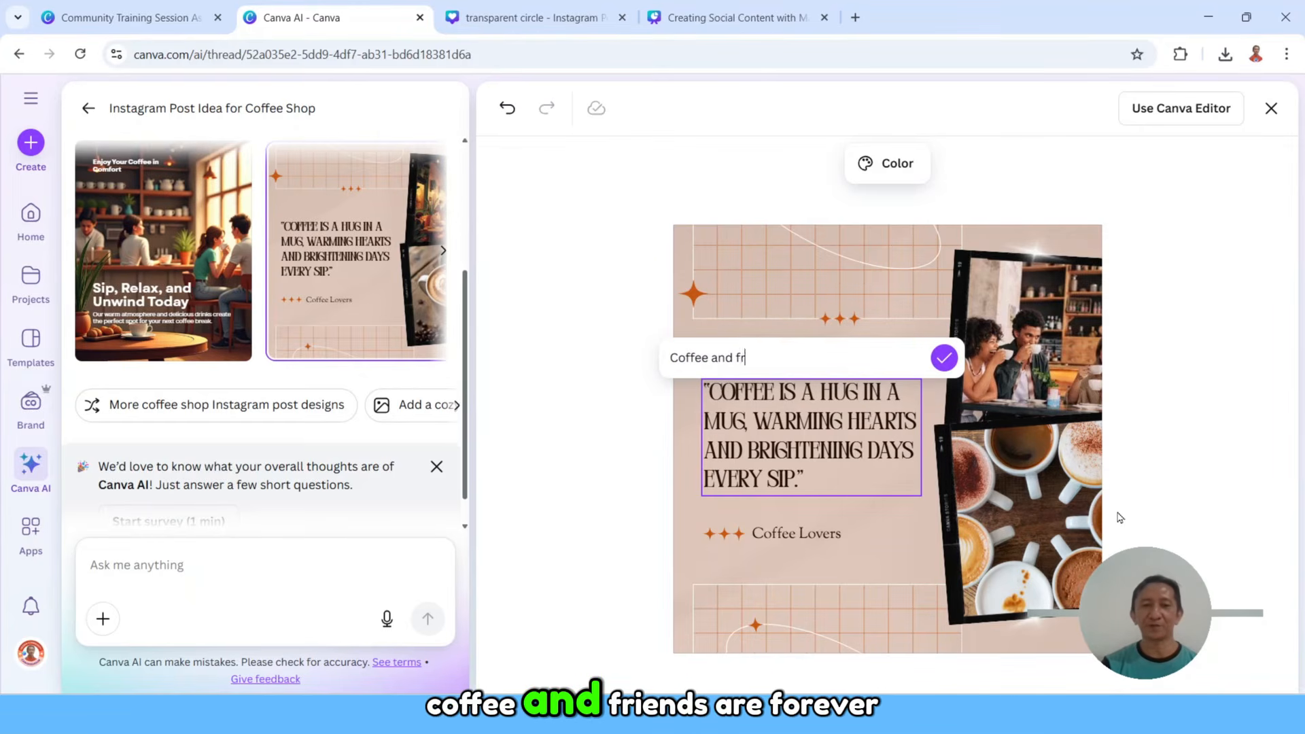
type("iends are")
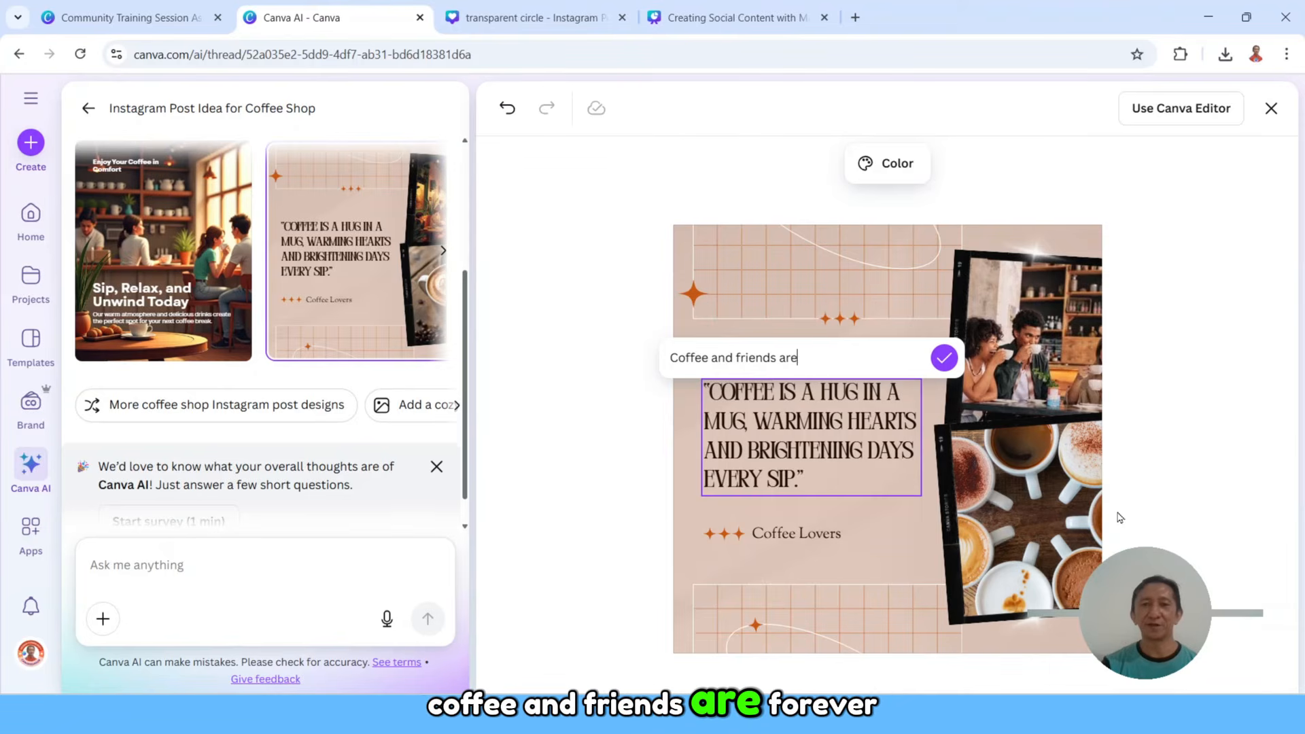
type("forever")
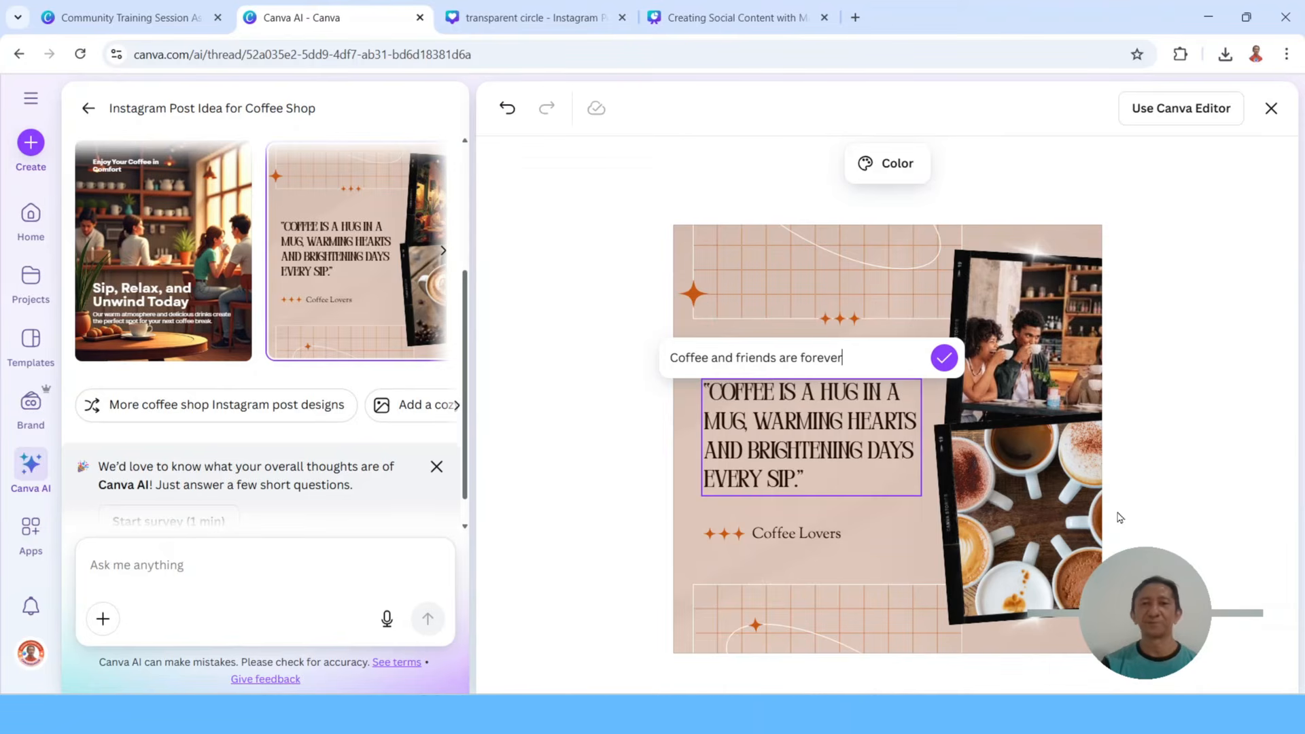
left_click(943, 358)
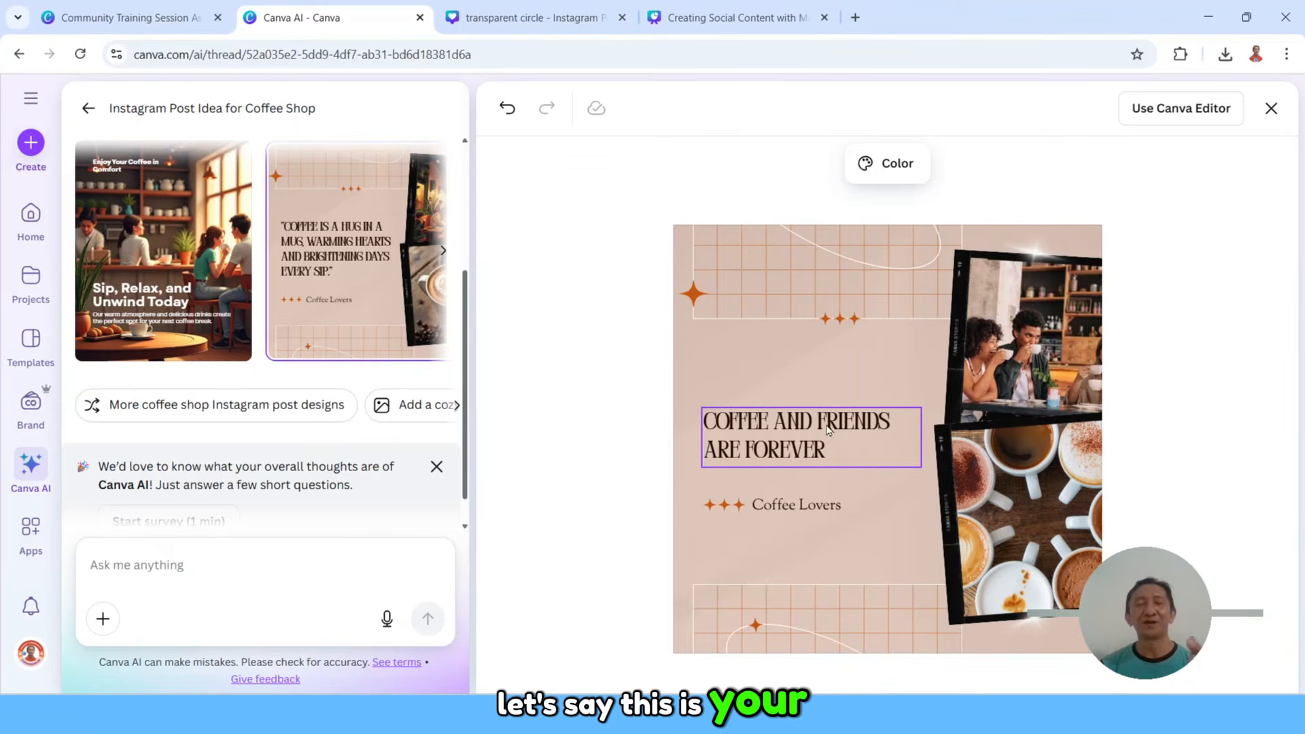
Step: Change the "Coffee Lovers" line below the quote to the shop name "CofiCoffee"
left_click(794, 512)
left_click_drag(812, 478, 688, 471)
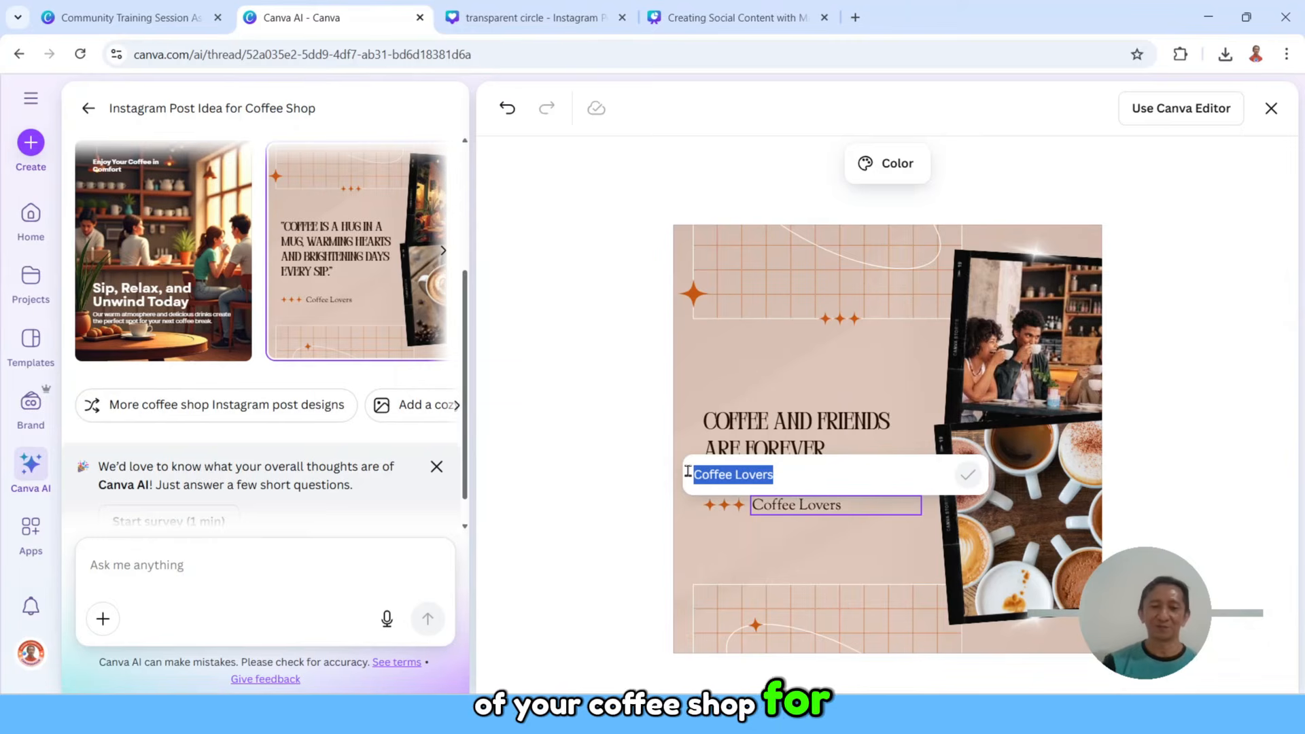
key("BackSpace")
type("CofiC")
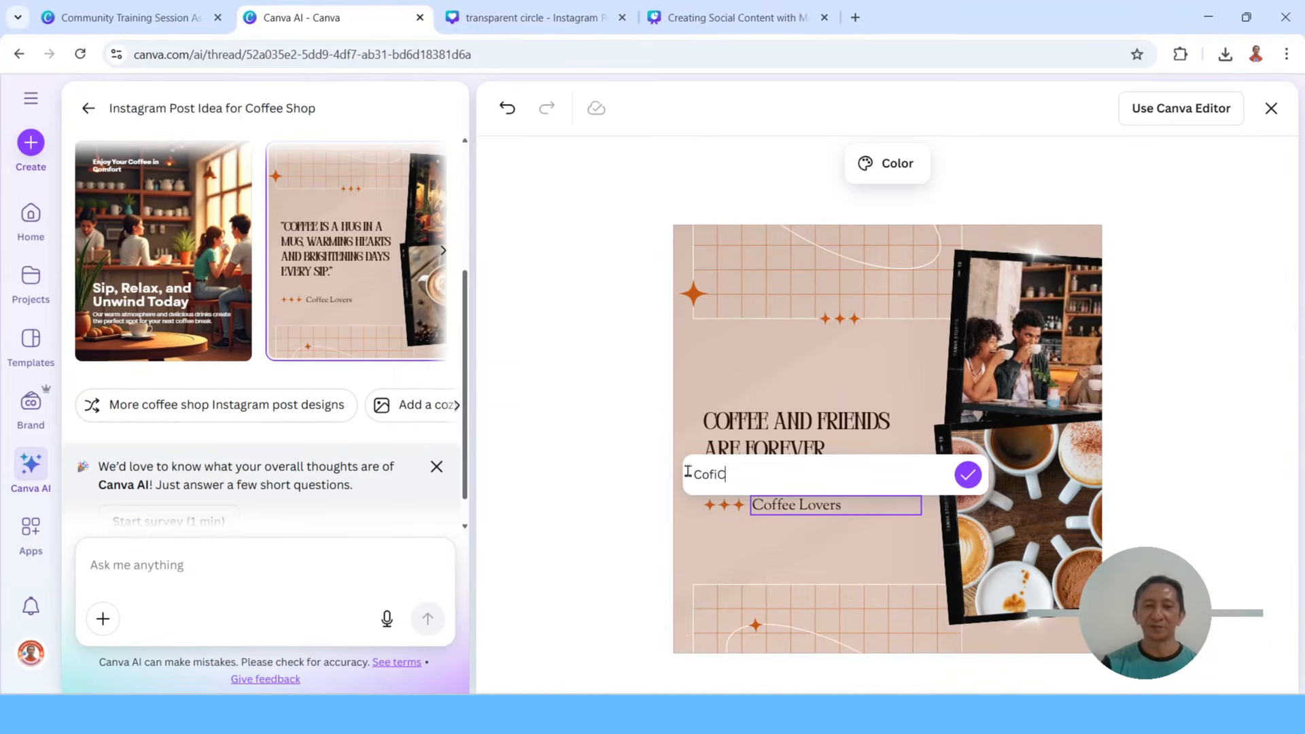
type("offee")
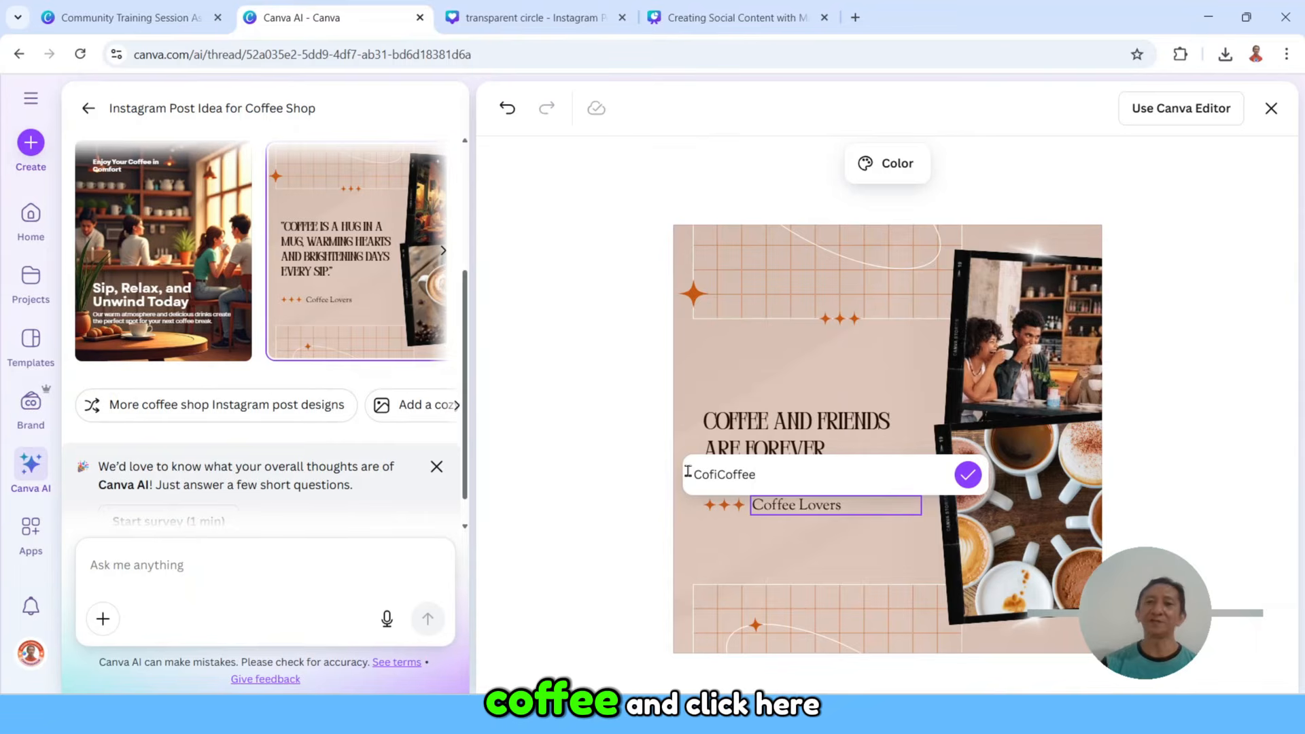
left_click(968, 474)
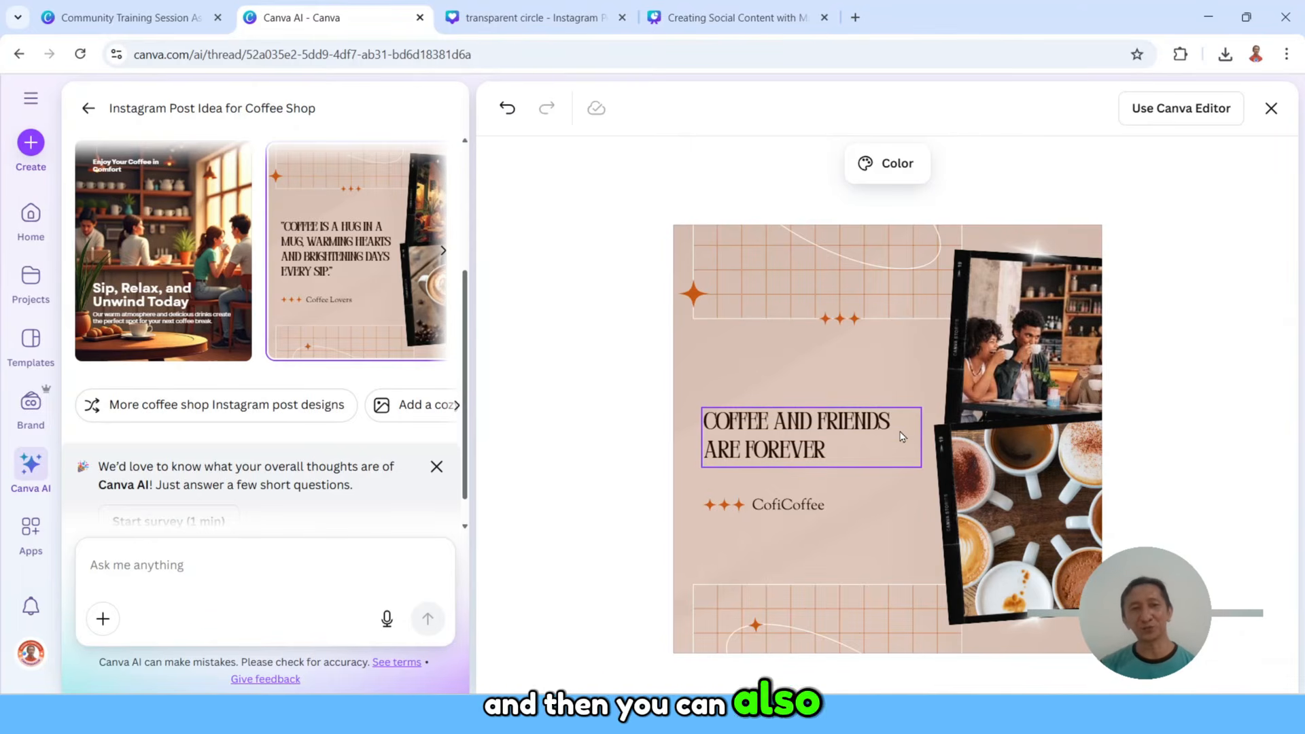
Step: Recolor the design, trying and shuffling the black-and-gold palette before applying the dark red and brown palette
left_click(893, 170)
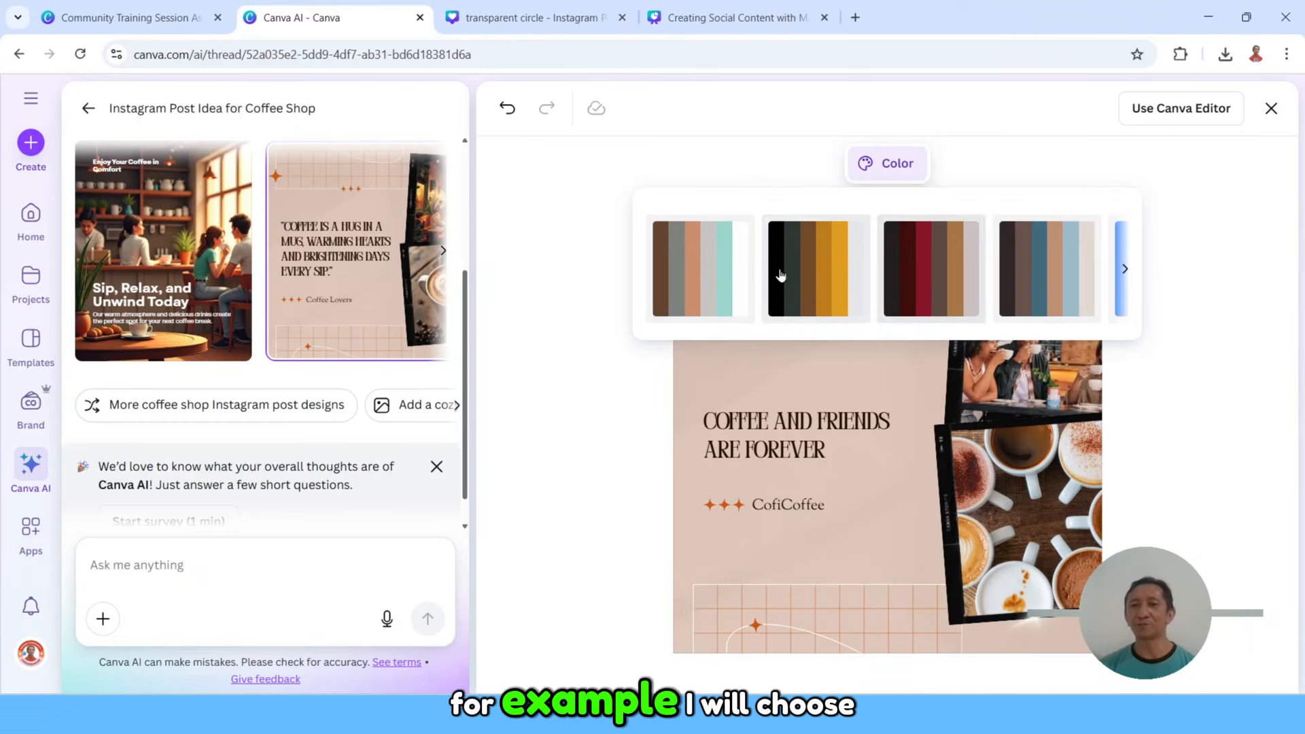
left_click(820, 278)
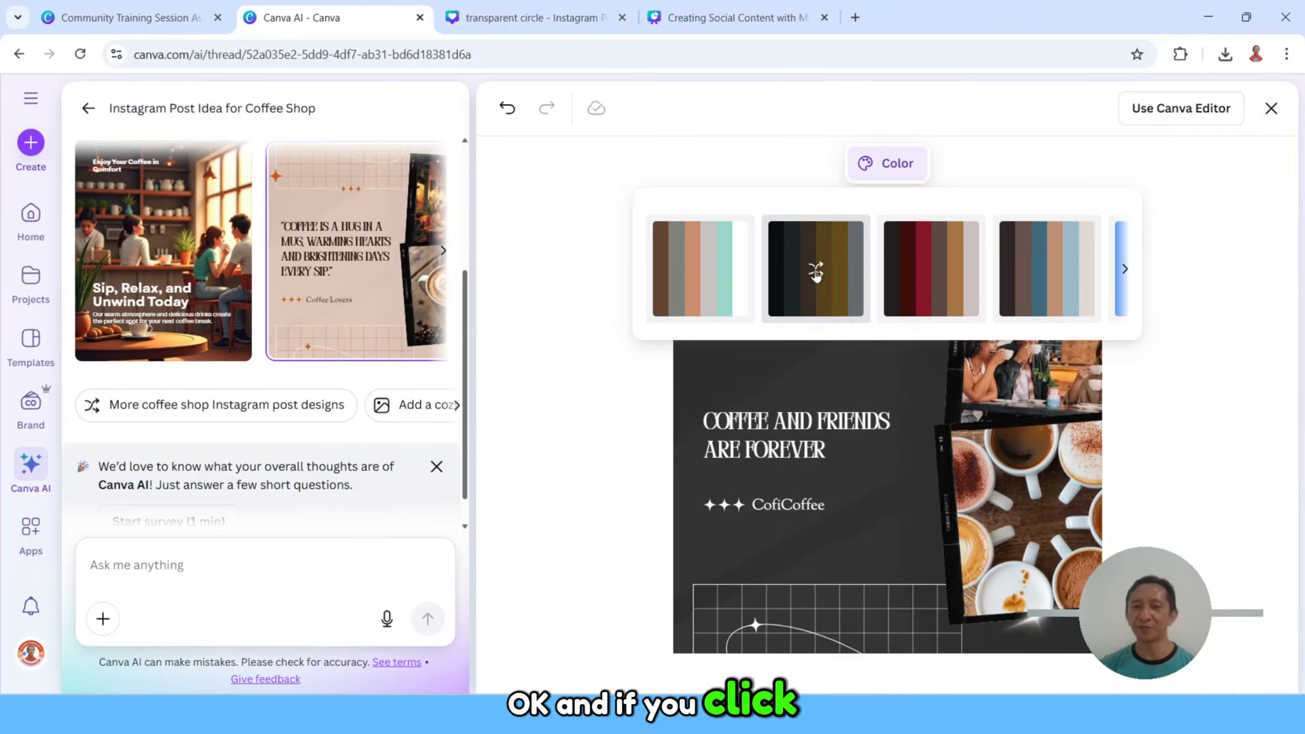
left_click(816, 270)
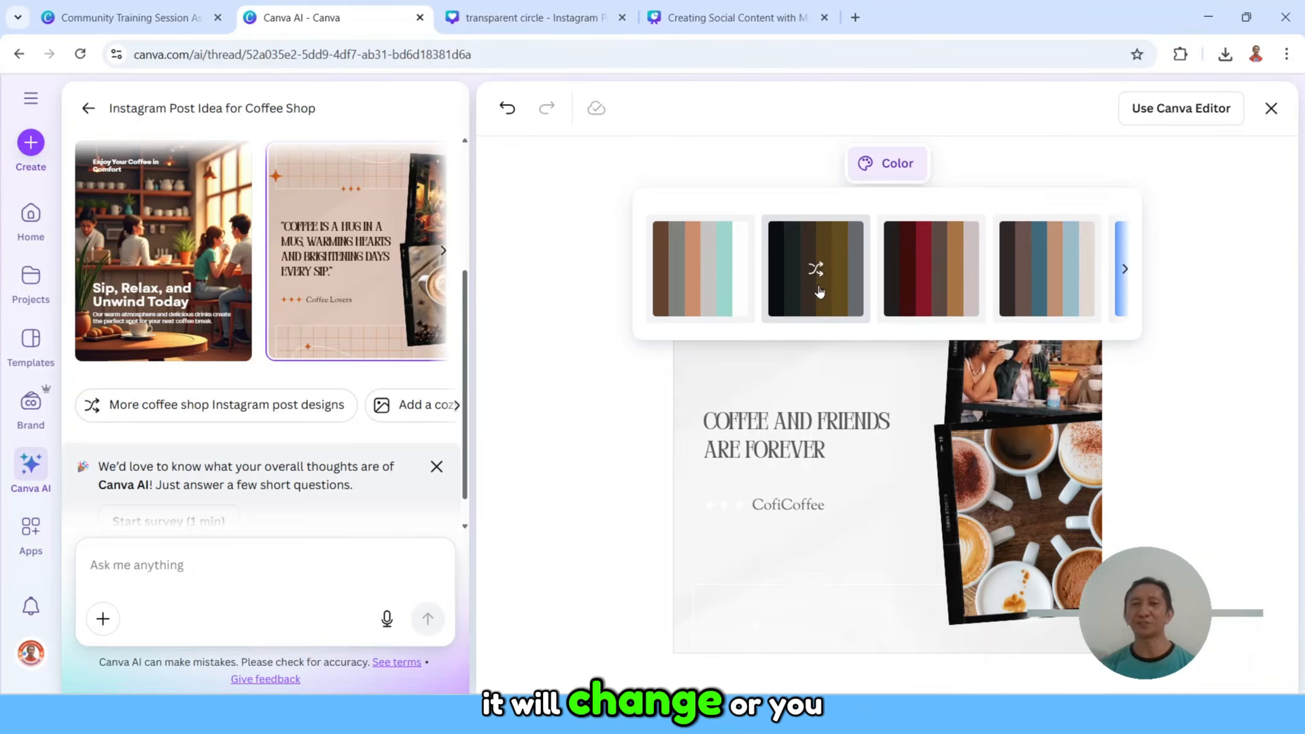
left_click(937, 267)
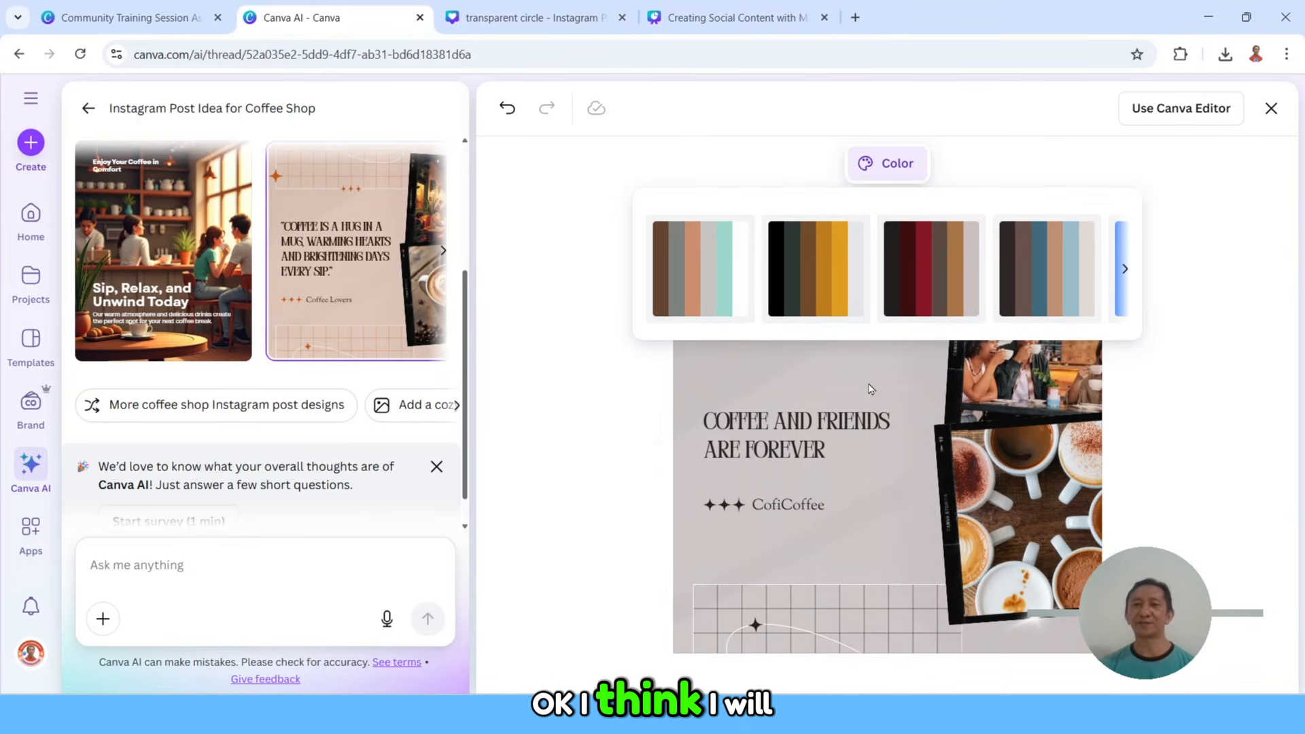
left_click(903, 387)
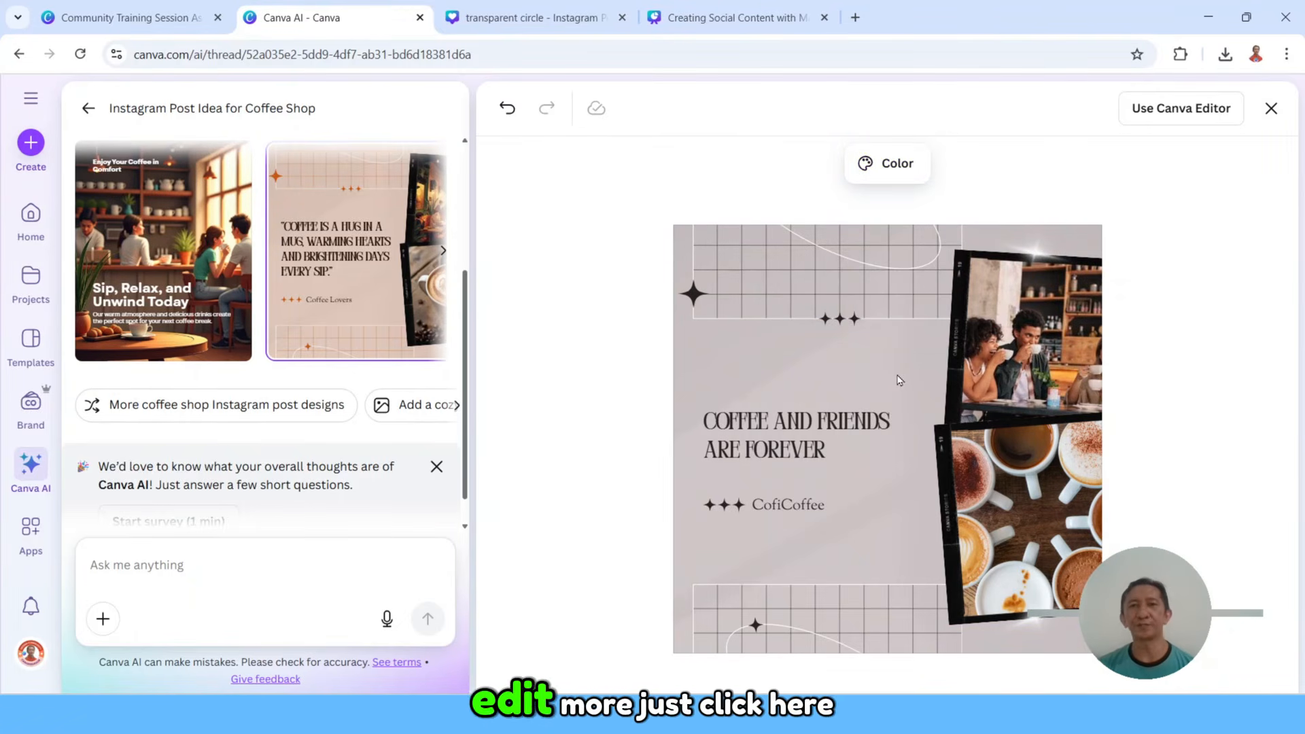
Step: Open the design in the full Canva Editor and set the headline's font to Sorts Mill Goudy
left_click(1182, 110)
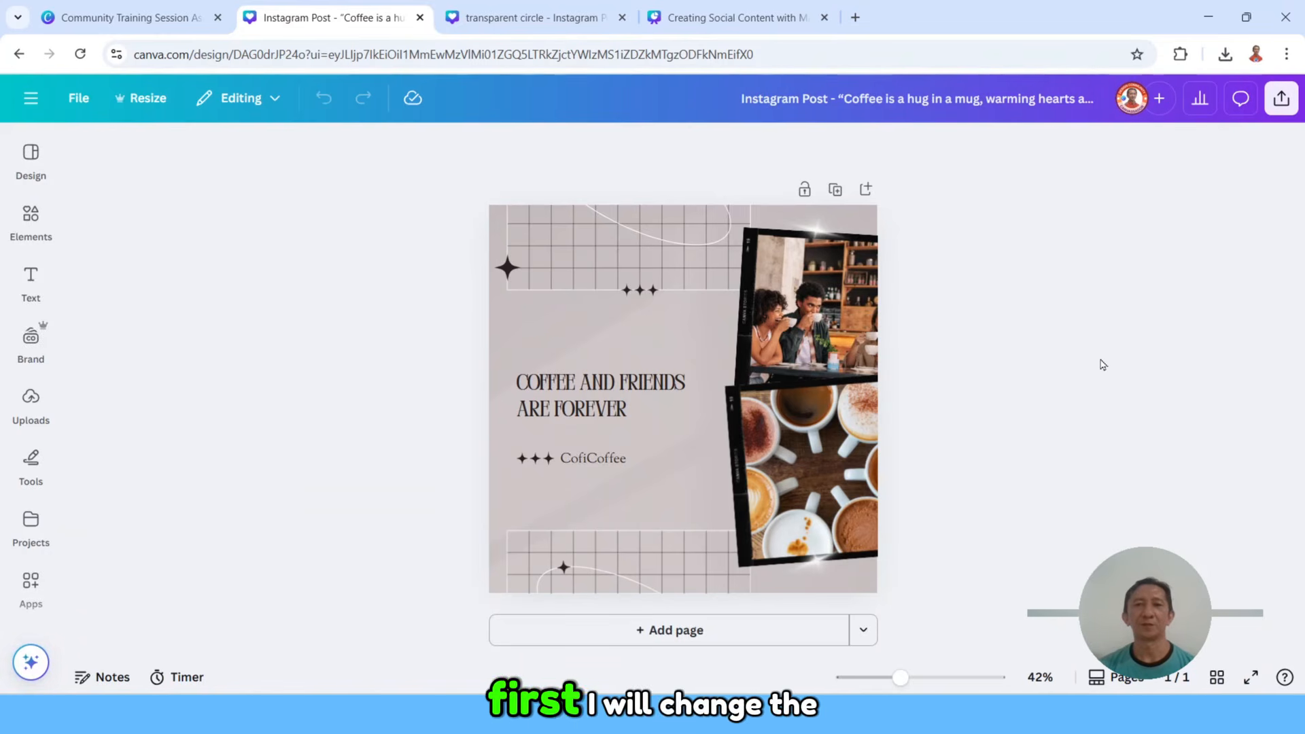
left_click(580, 408)
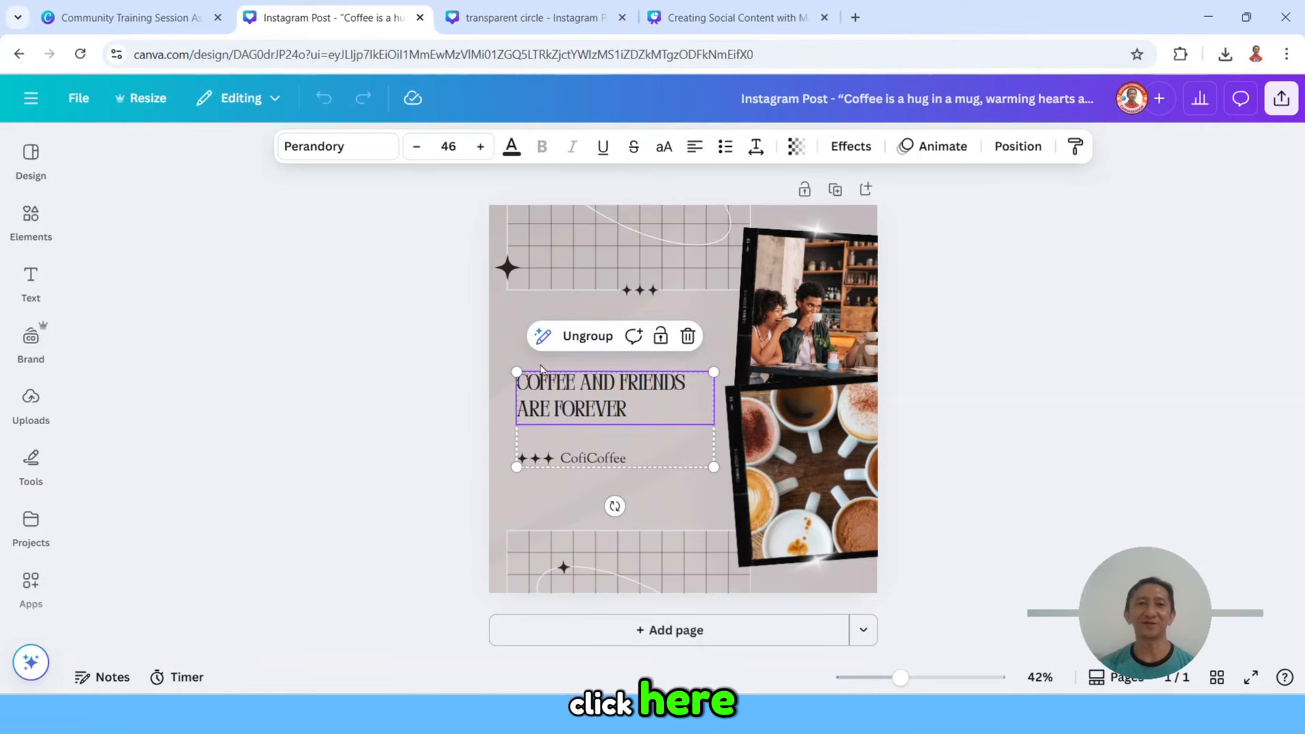
left_click(356, 152)
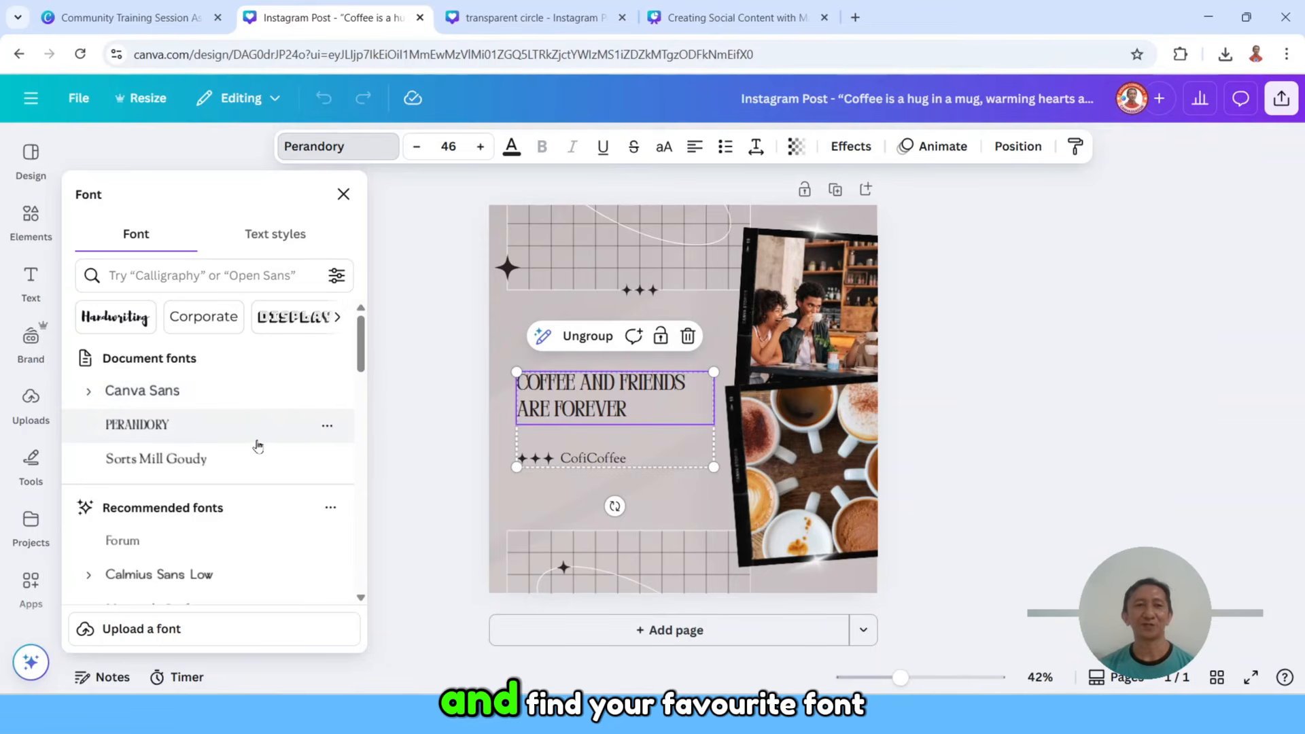
left_click(187, 462)
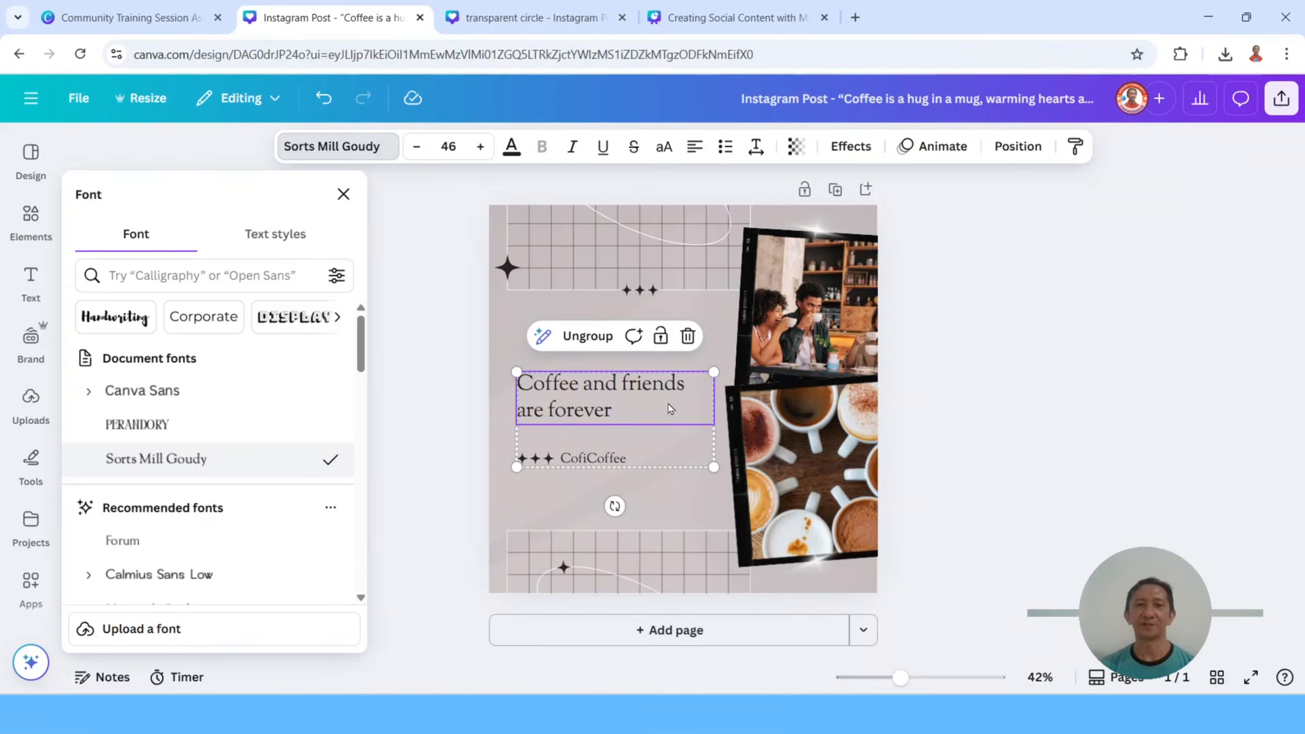
Step: Change the color of the upper grid graphic from the brand palette to white
left_click(590, 265)
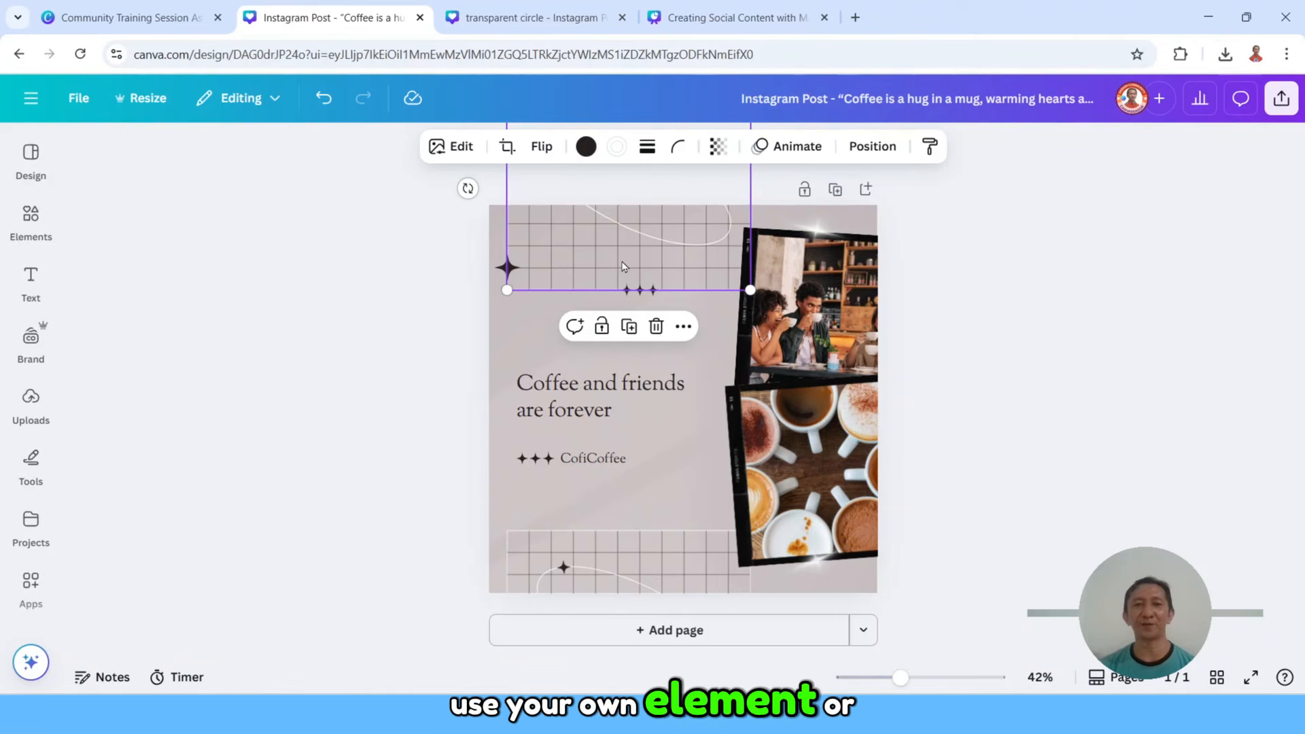
left_click(586, 148)
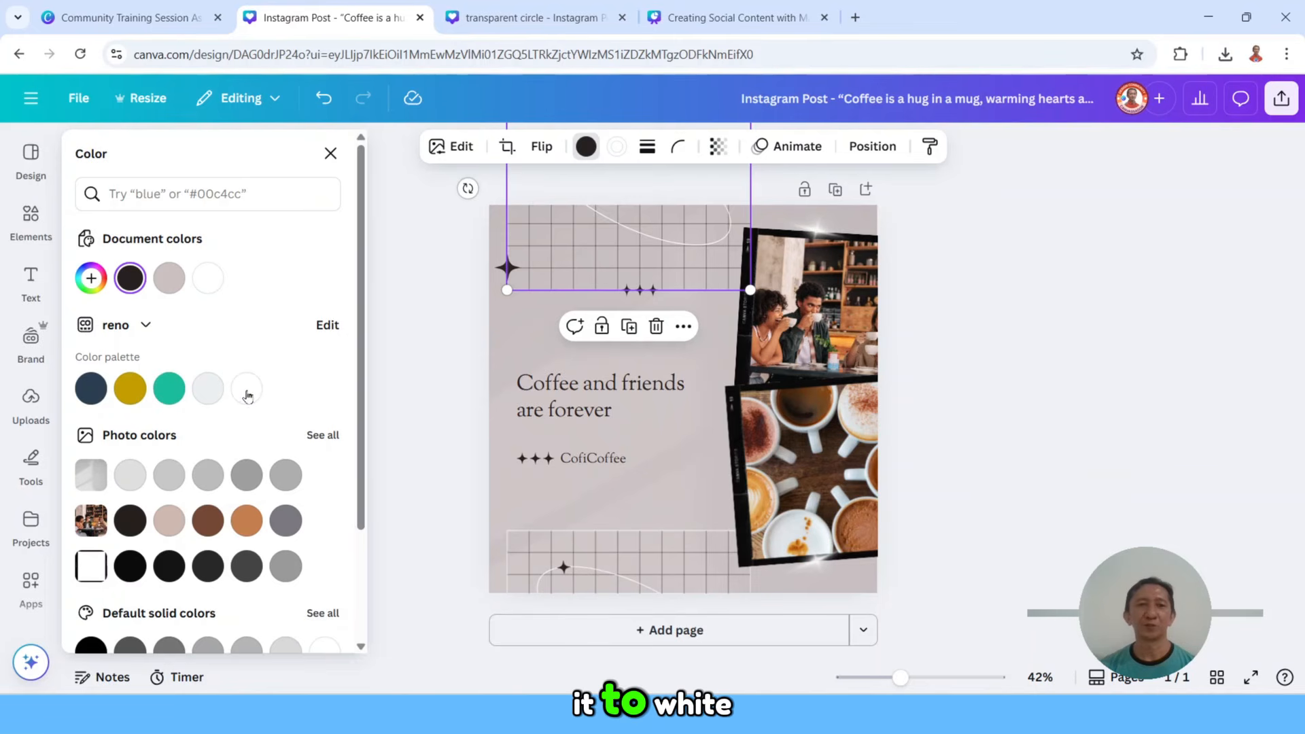
left_click(247, 390)
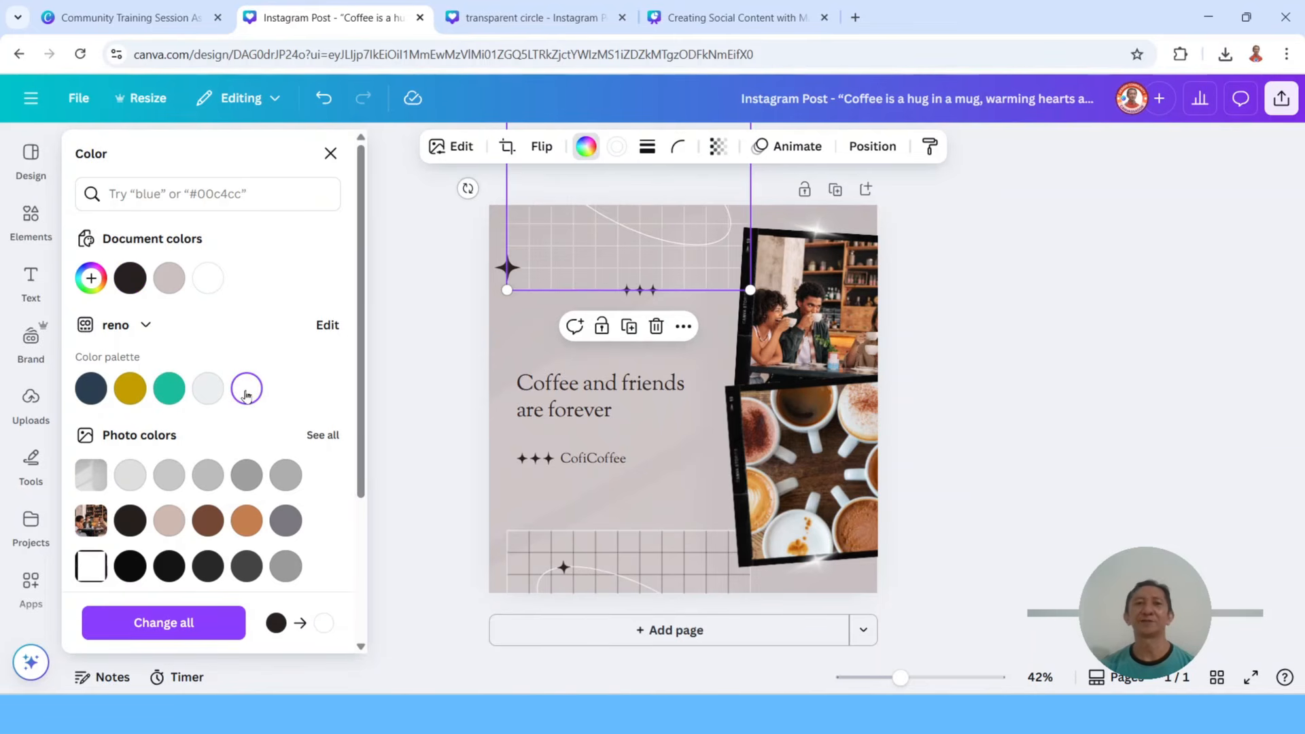
left_click(958, 321)
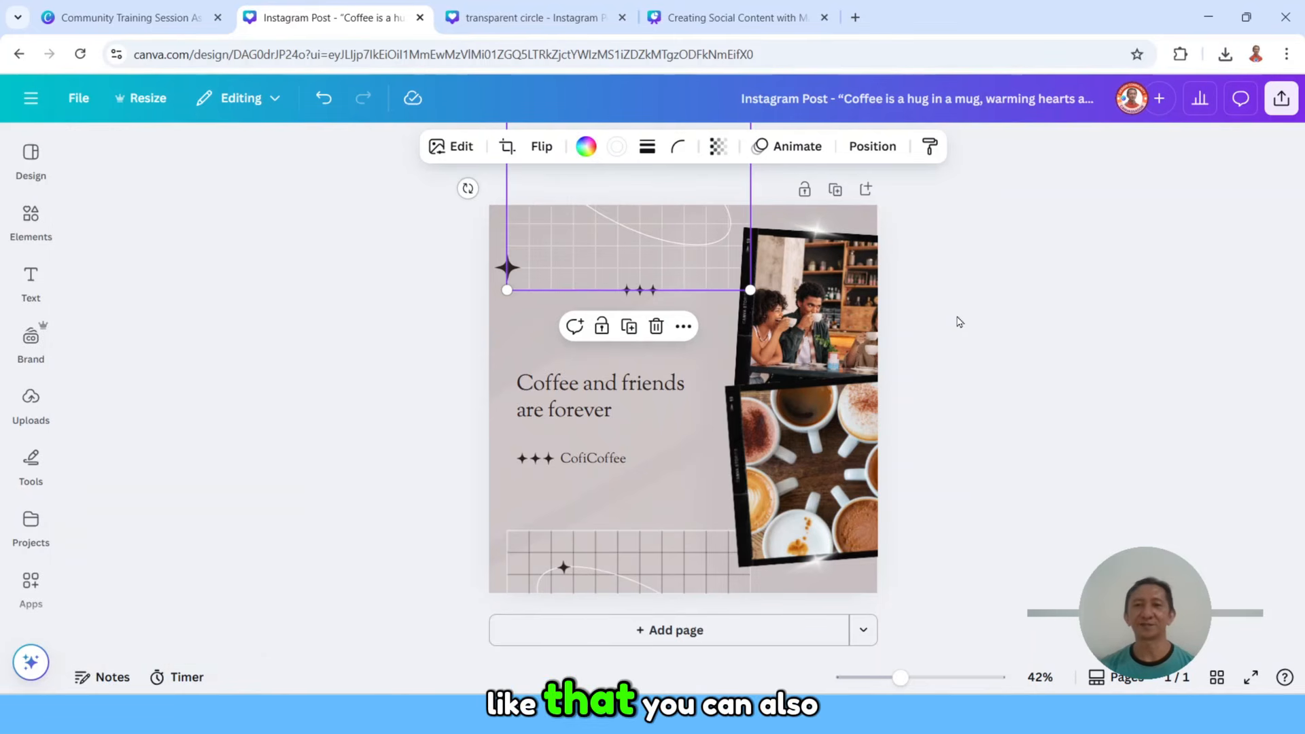
Step: Reposition the friends photo within its crop to bring the woman holding a cup into the frame, and nudge the framed photo slightly right
left_click(855, 311)
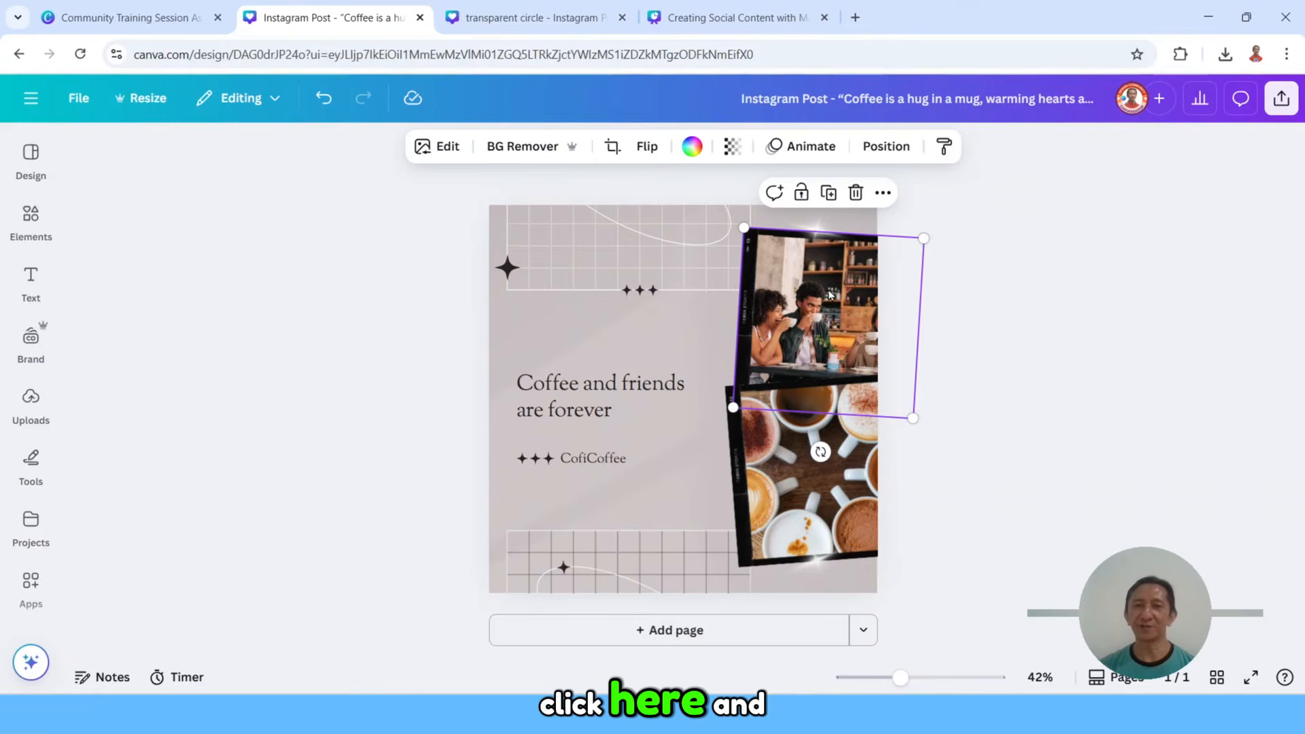
double_click(830, 293)
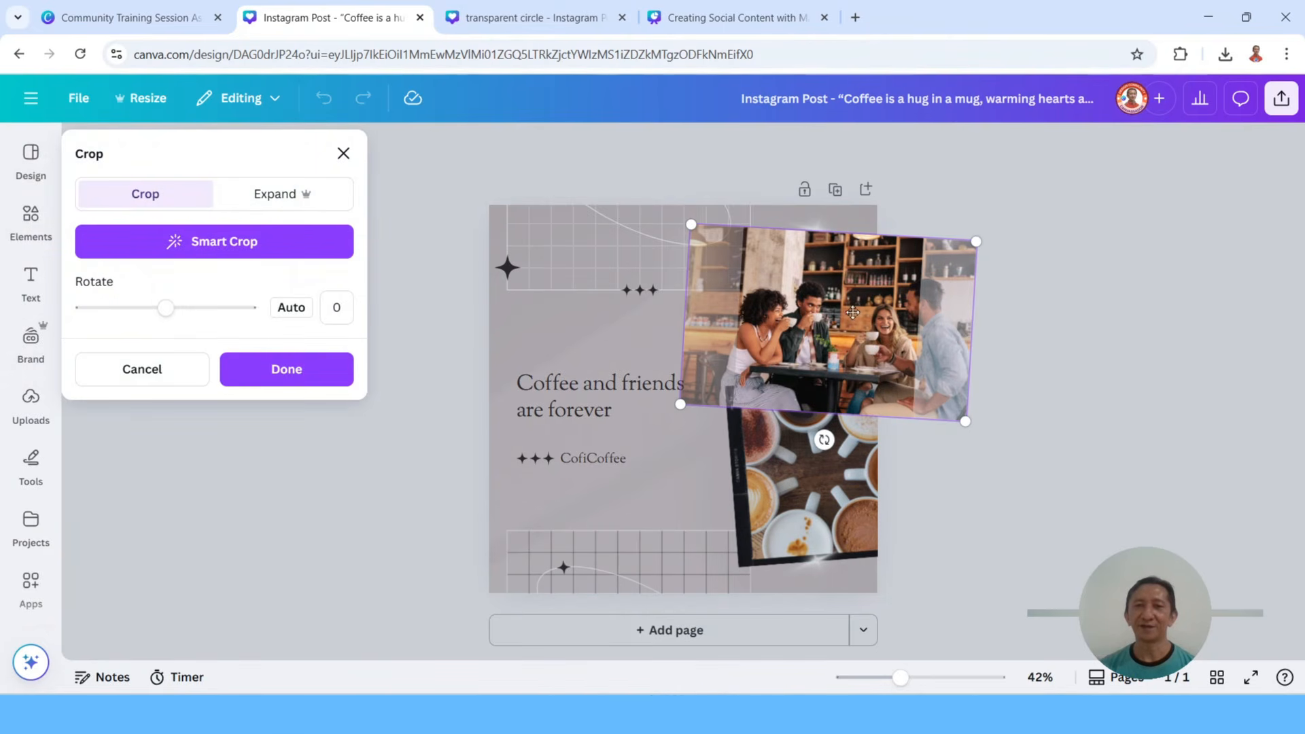
left_click_drag(853, 312, 818, 313)
left_click(311, 373)
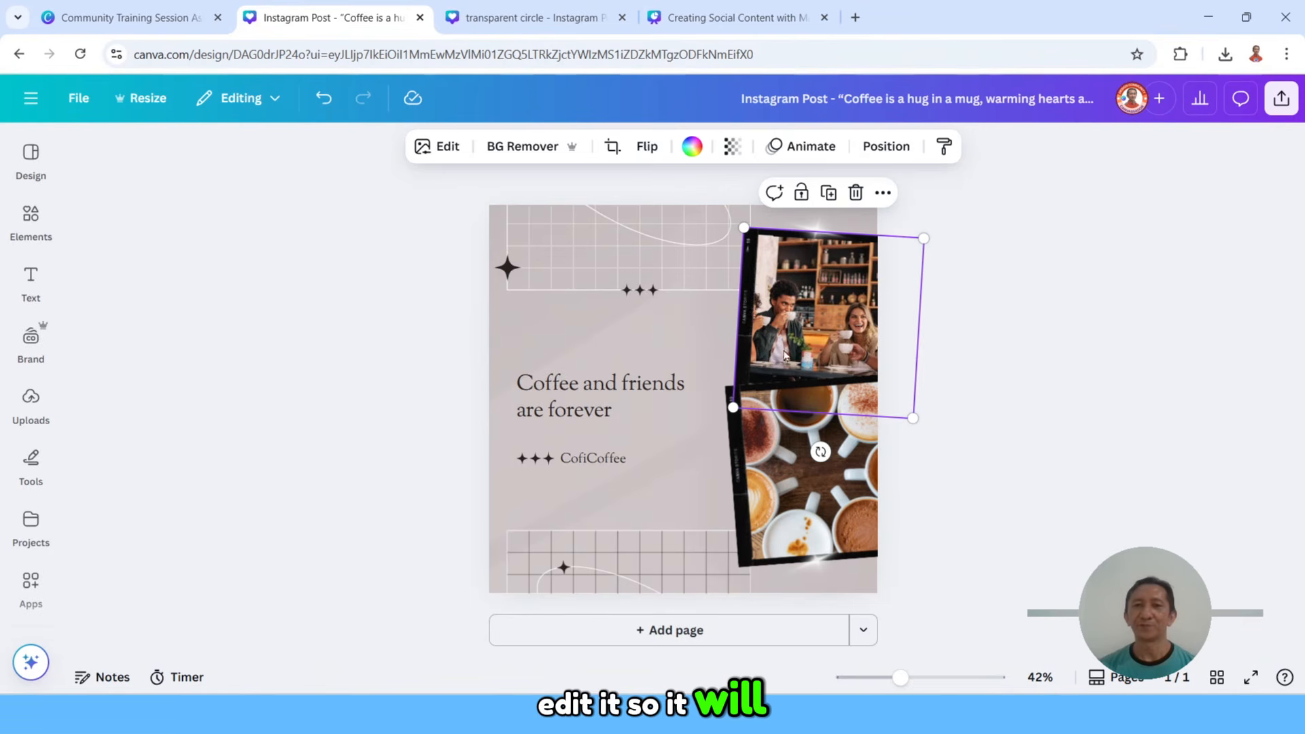
double_click(828, 307)
left_click_drag(828, 307, 845, 297)
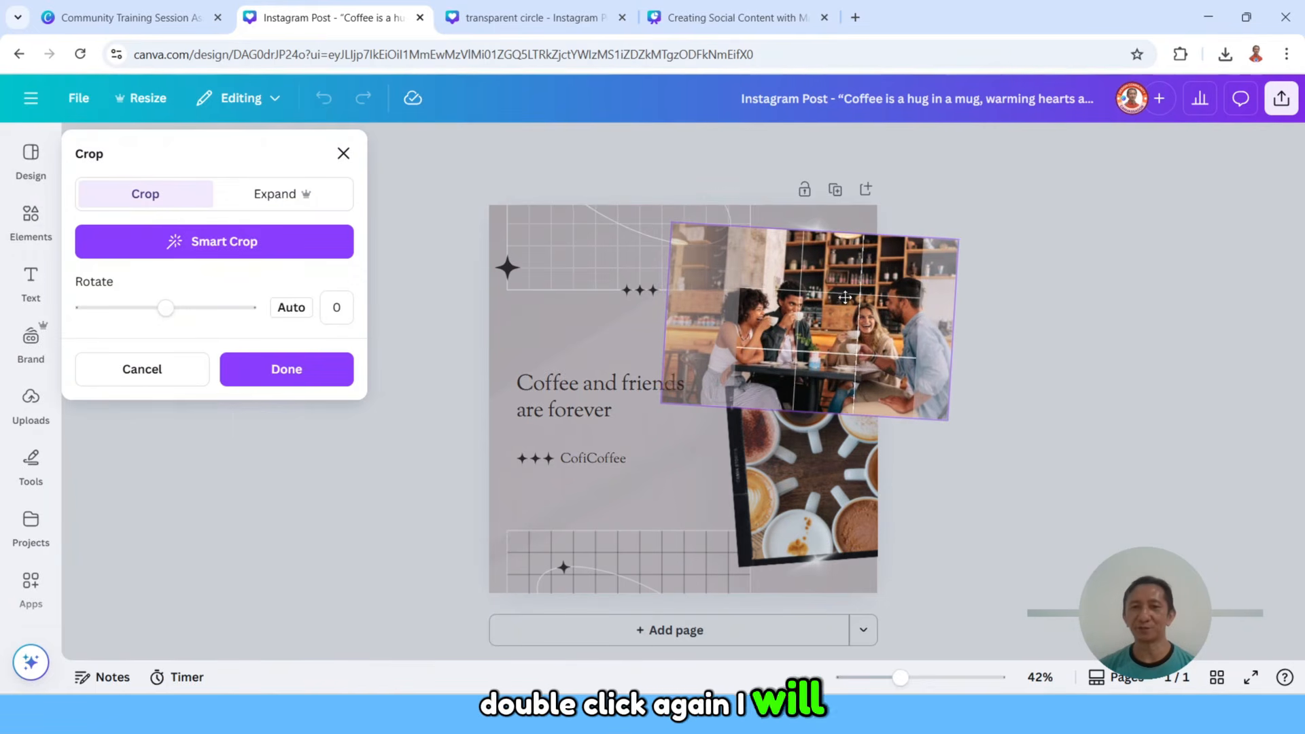
left_click(286, 369)
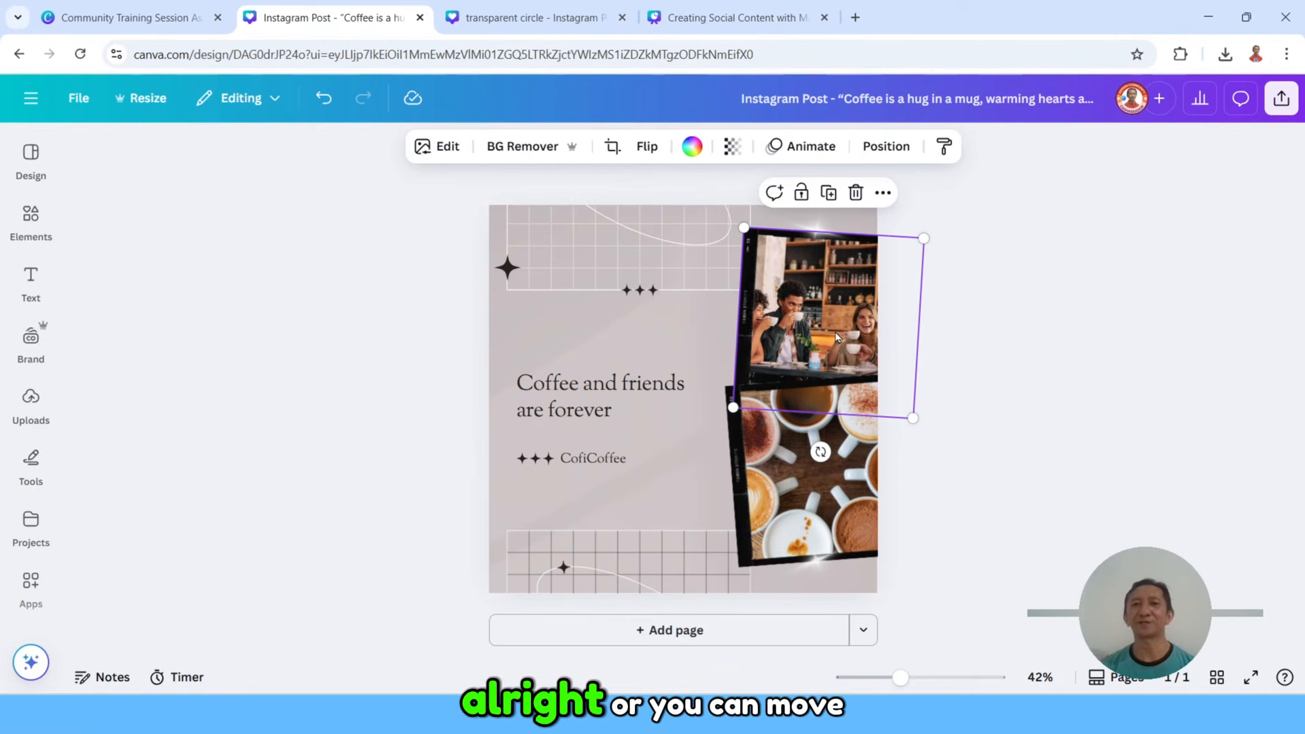
mouse_move(837, 336)
left_mouse_down()
mouse_move(806, 324)
mouse_move(819, 325)
left_mouse_up()
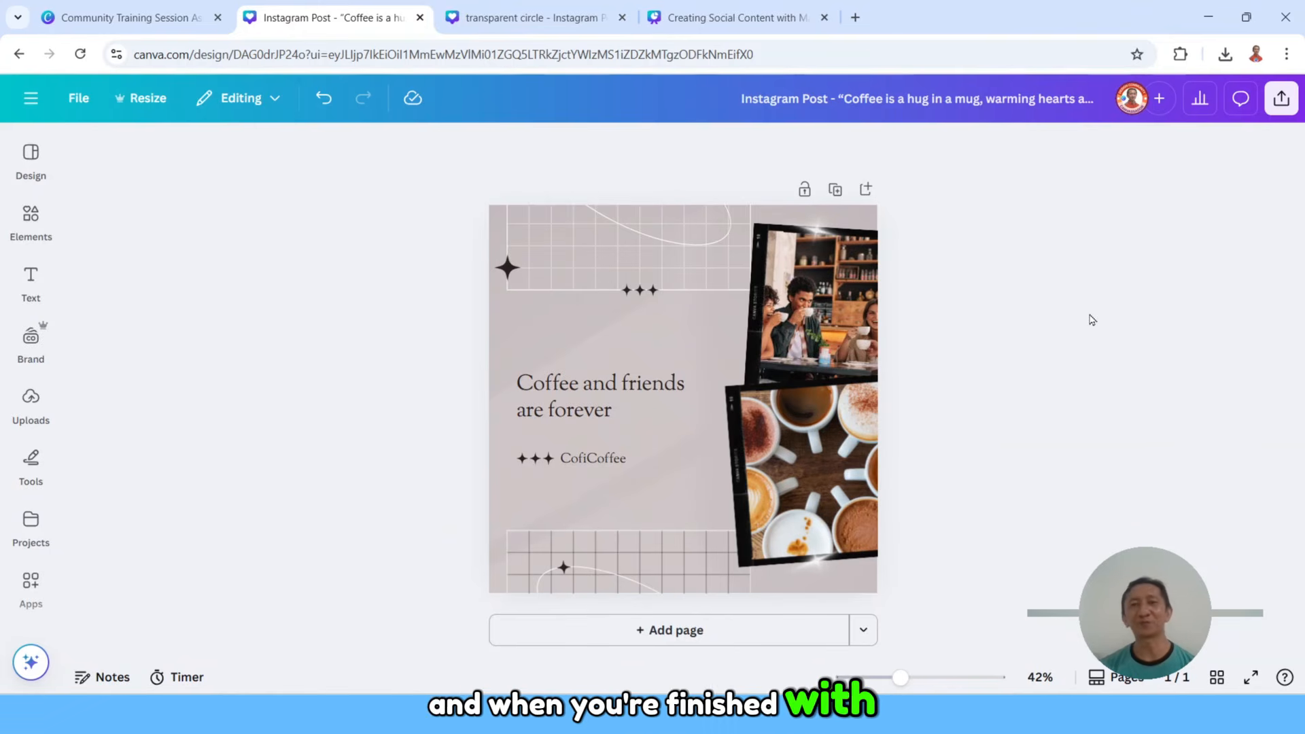
Step: Download the finished design as a PNG at 1,080 × 1,080 px
left_click(1281, 98)
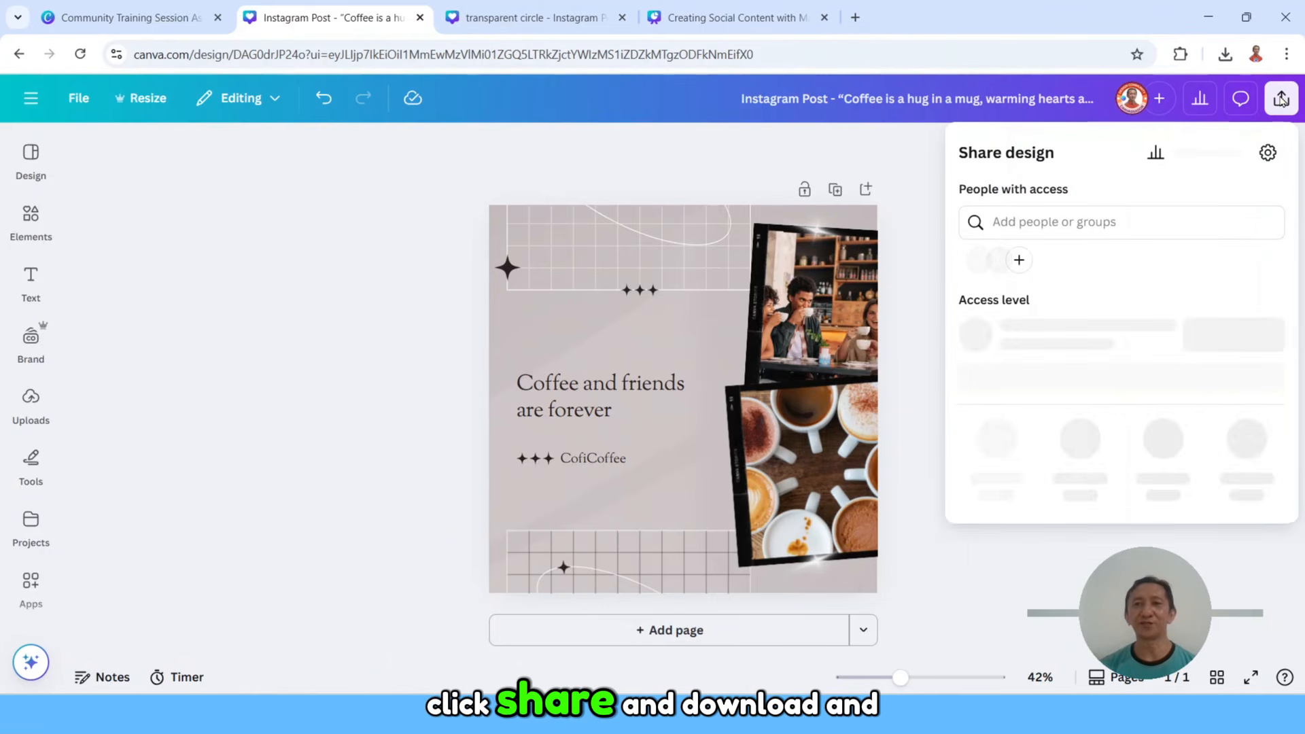
left_click(996, 463)
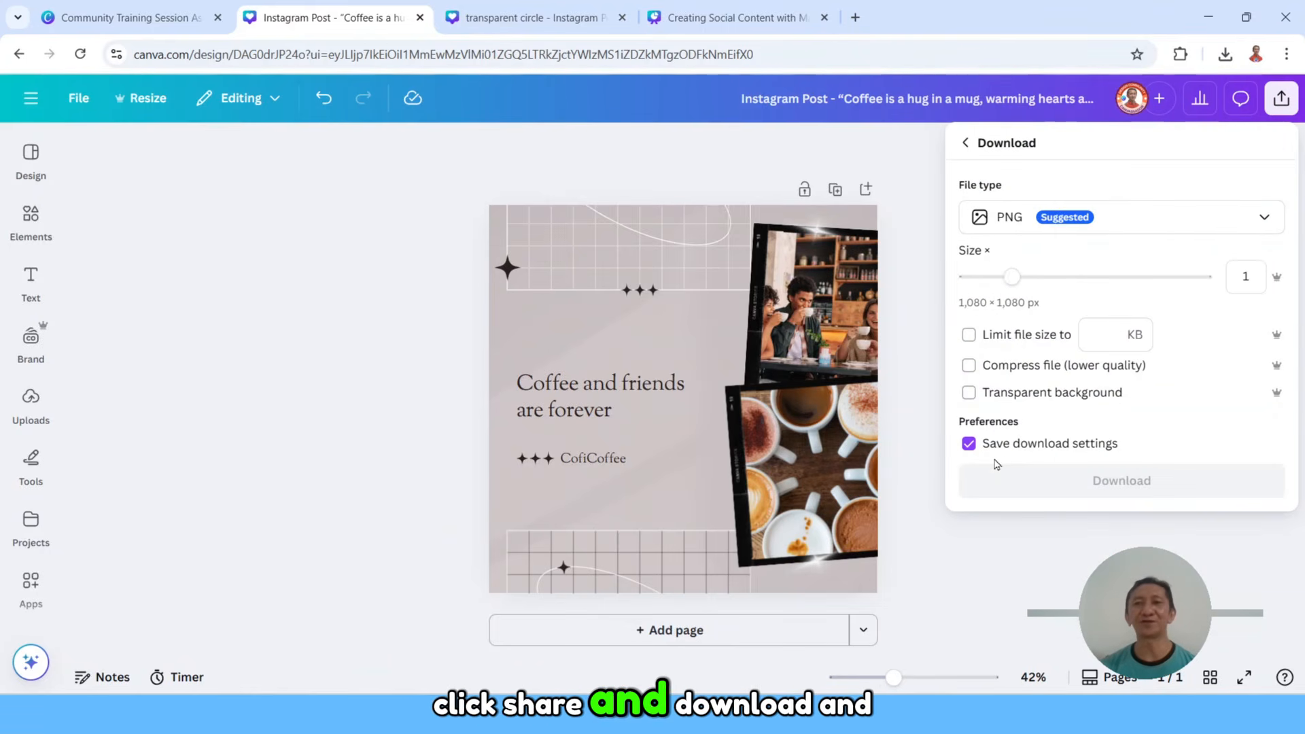
left_click(1152, 486)
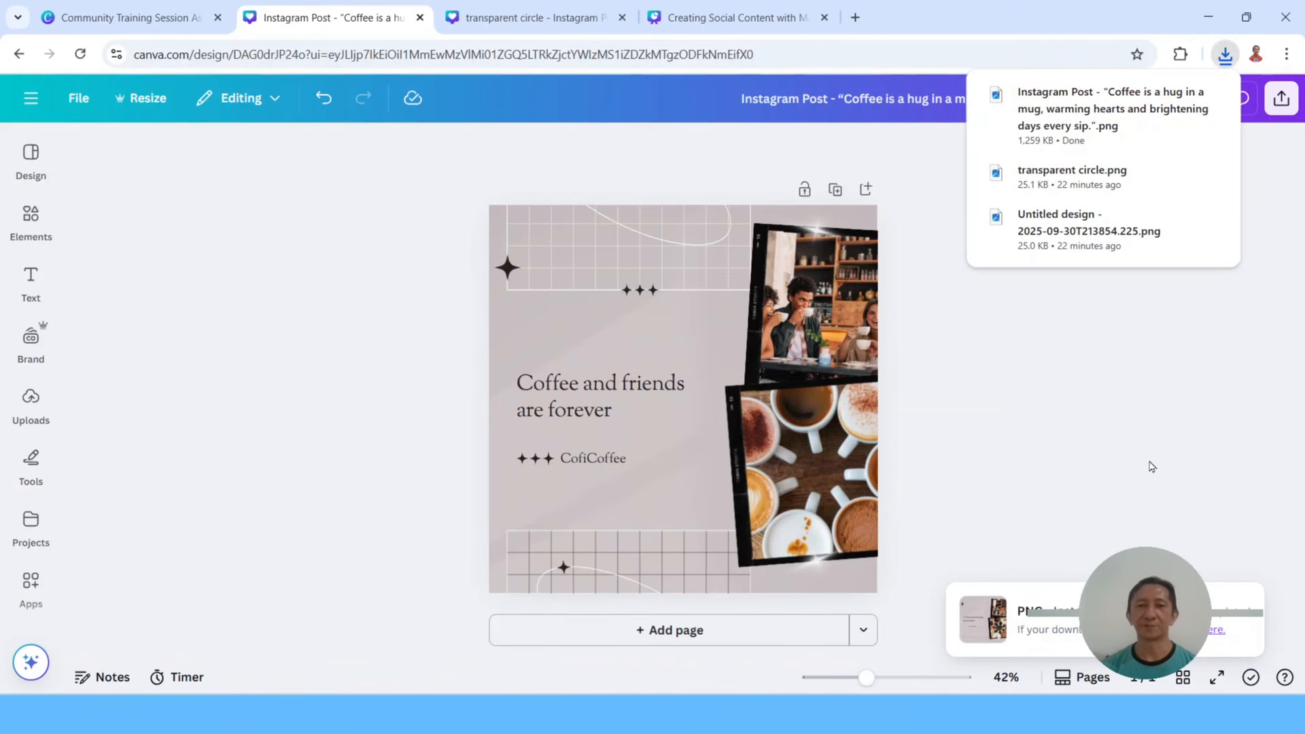
Step: Switch to the Magic Design slides and present them full screen from "Live Demo: Customizing Your Design" on to "Try it!"
key("ctrl+4")
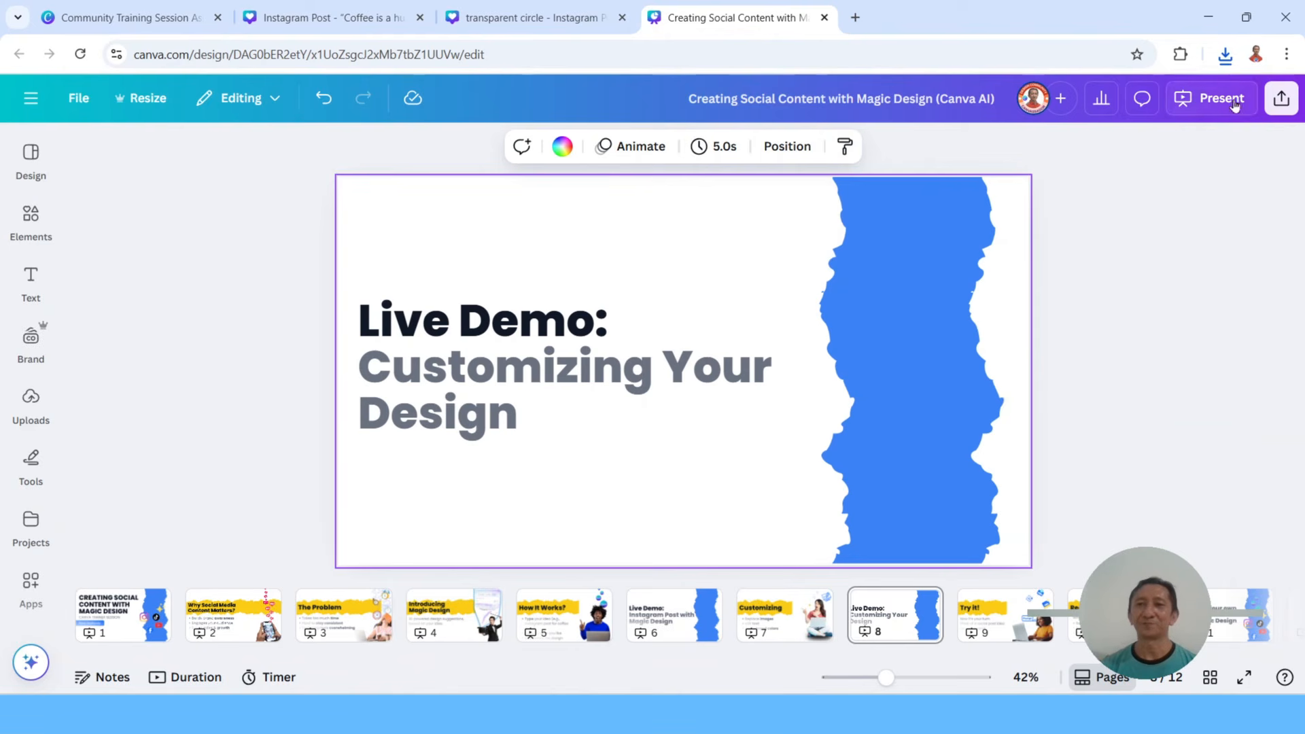
left_click(1213, 98)
left_click(239, 237)
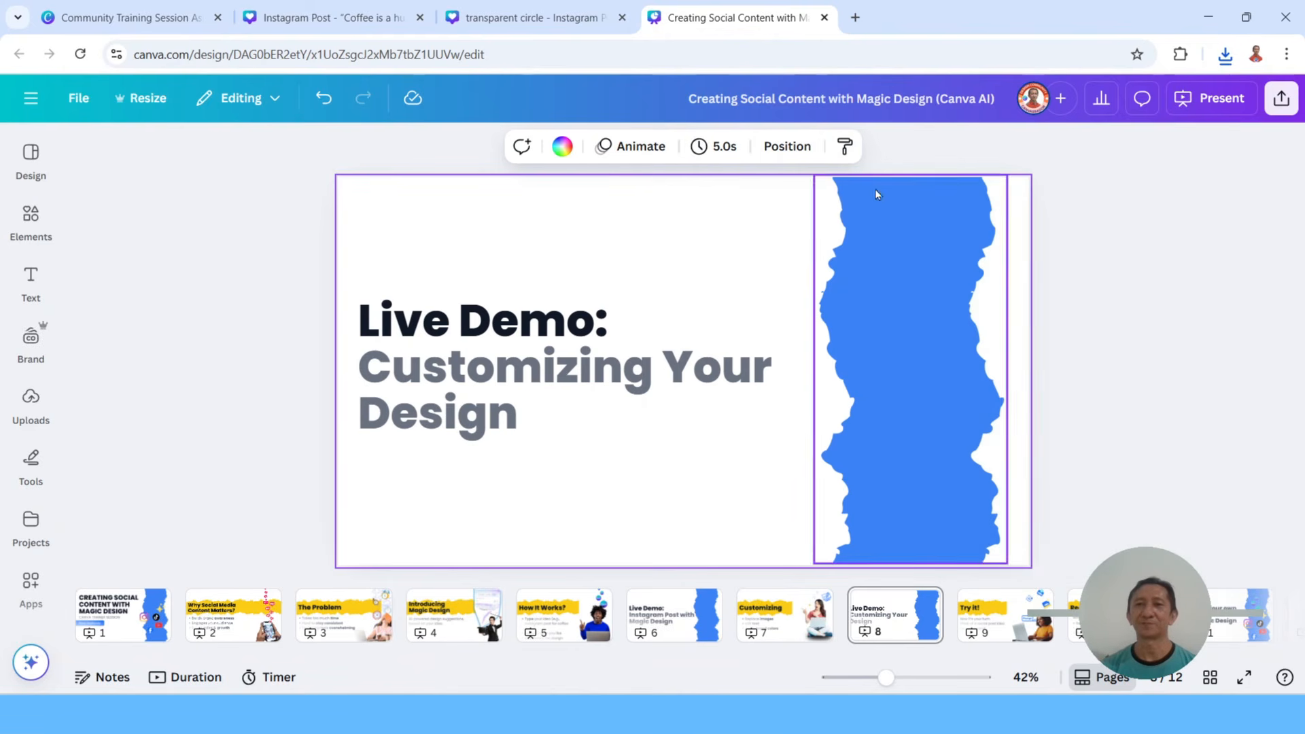
left_click(1214, 98)
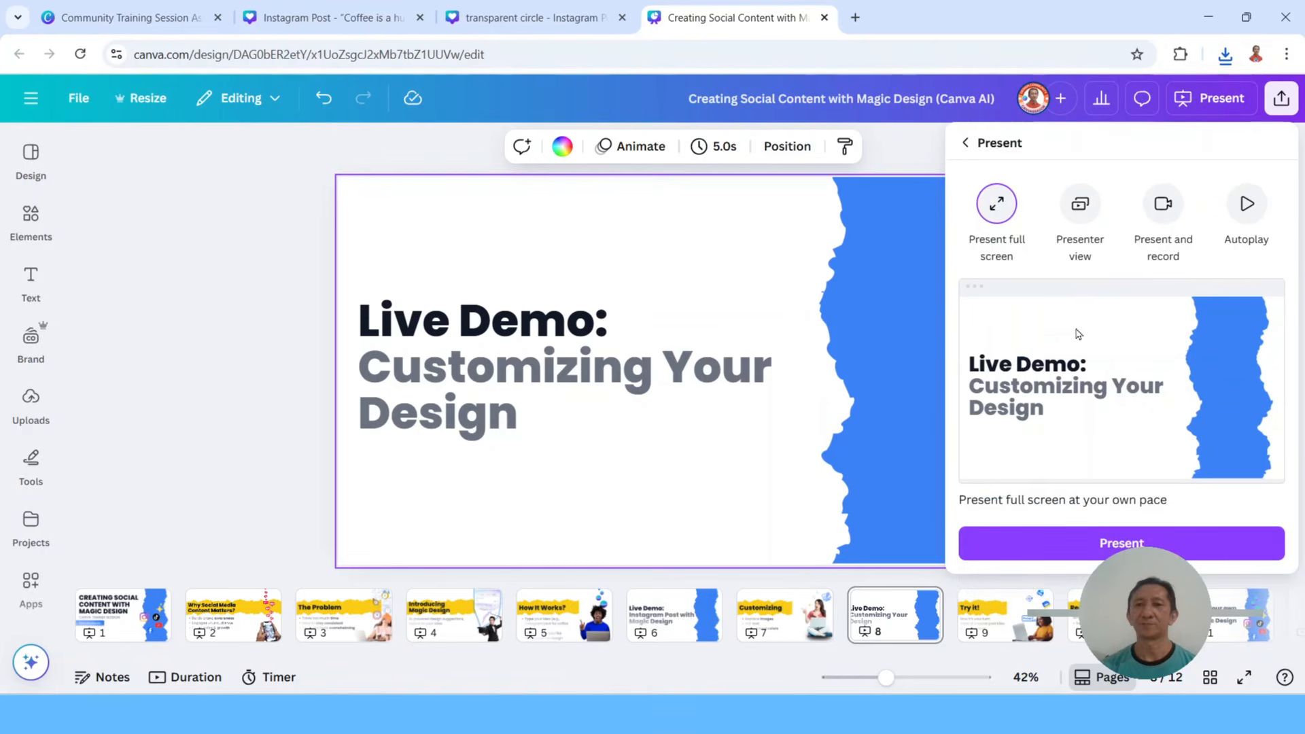
left_click(1122, 542)
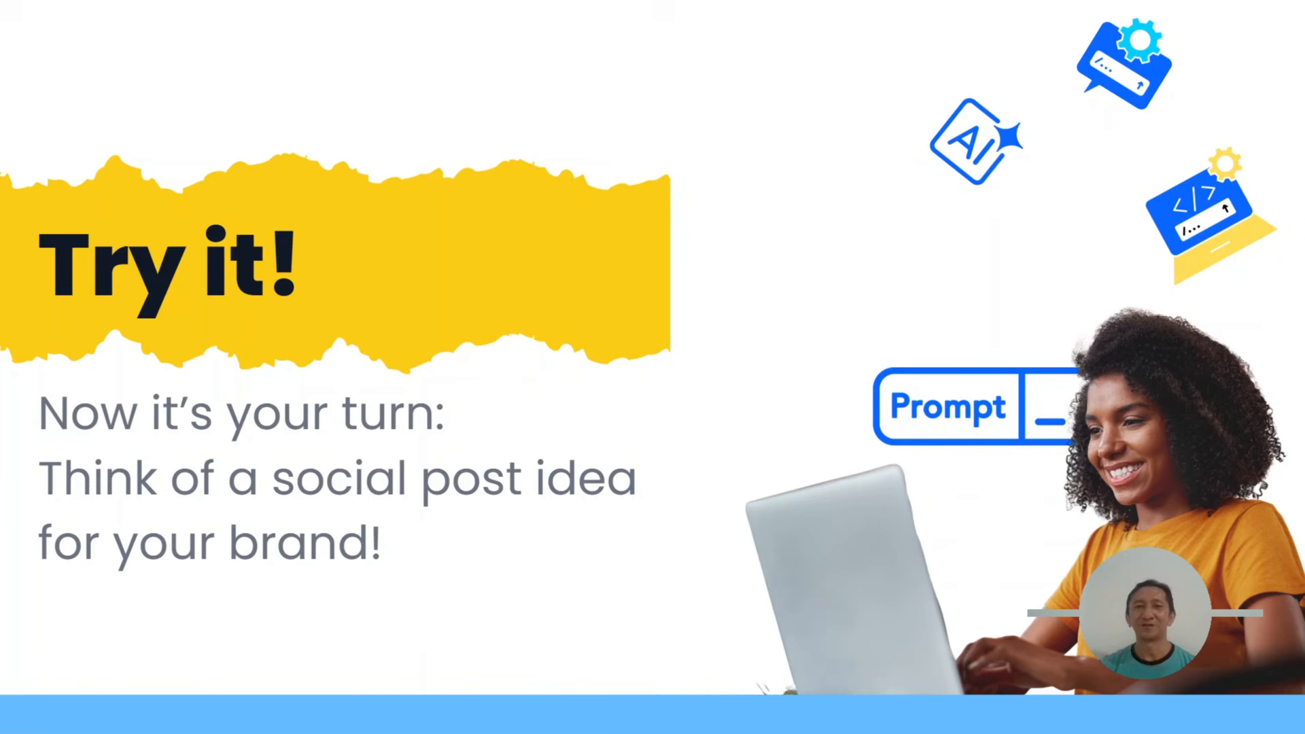